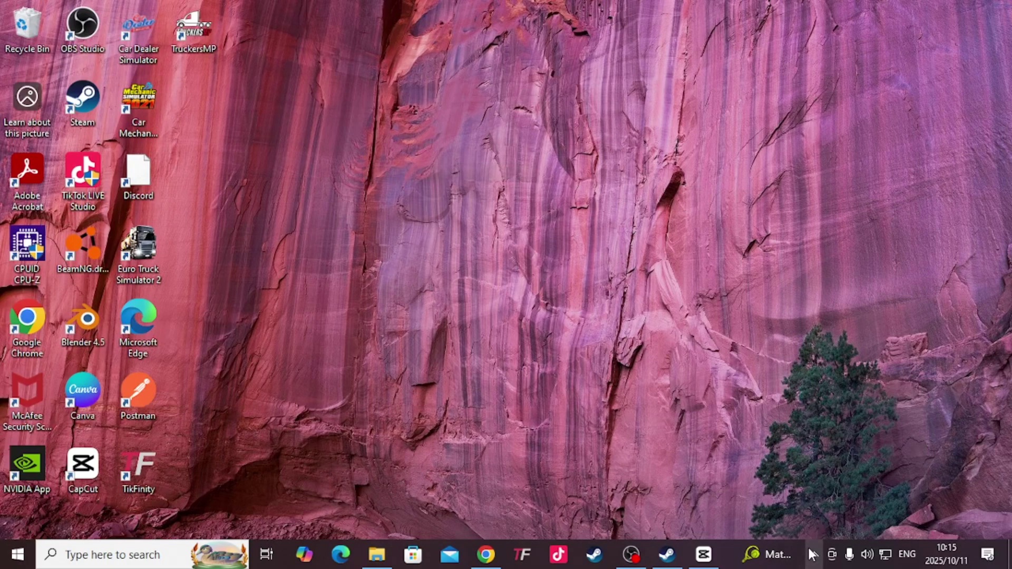
right_click(354, 127)
click(382, 174)
right_click(285, 139)
click(332, 185)
Switch to Steam and open the game library to view the installed games
click(667, 554)
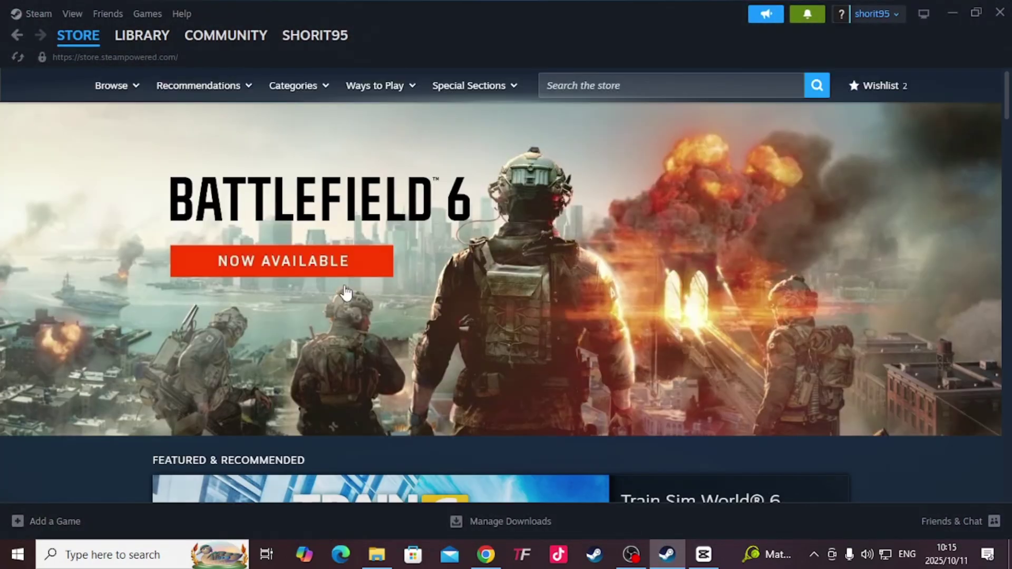
mouse_move(140, 35)
click(149, 84)
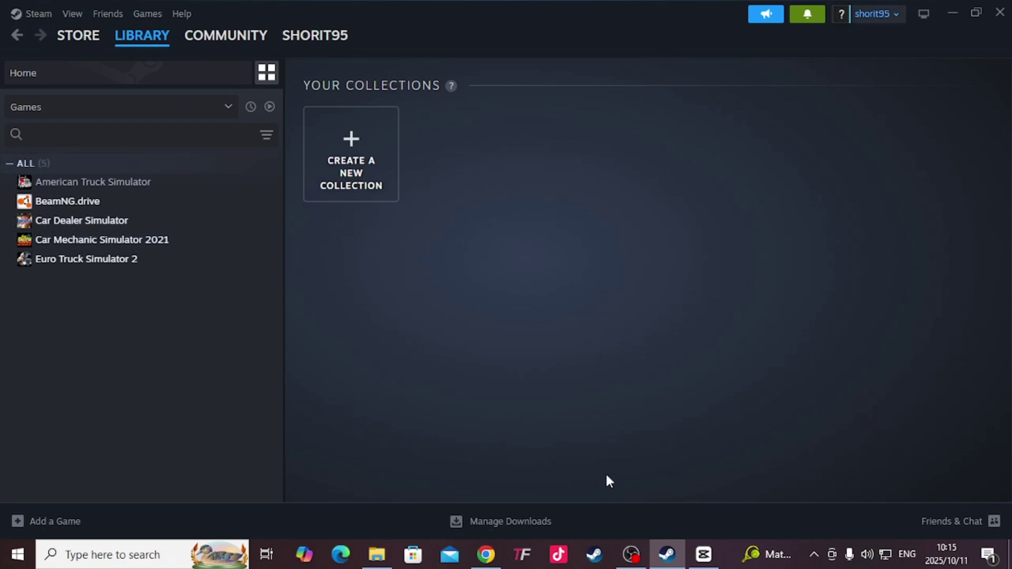
Search the Steam store for "euro" to find Euro Truck Simulator 2, and minimize Steam
click(78, 36)
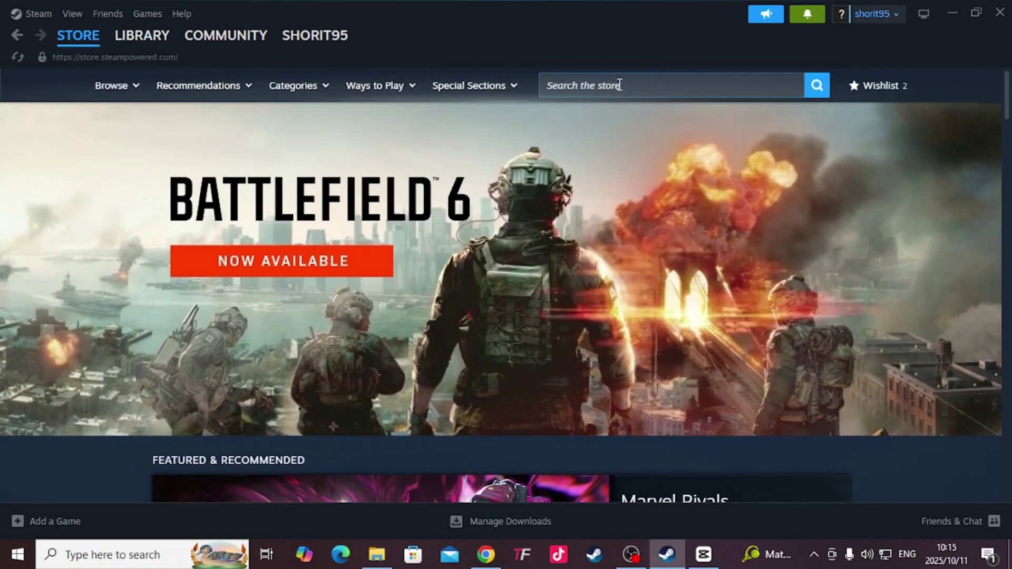
click(621, 86)
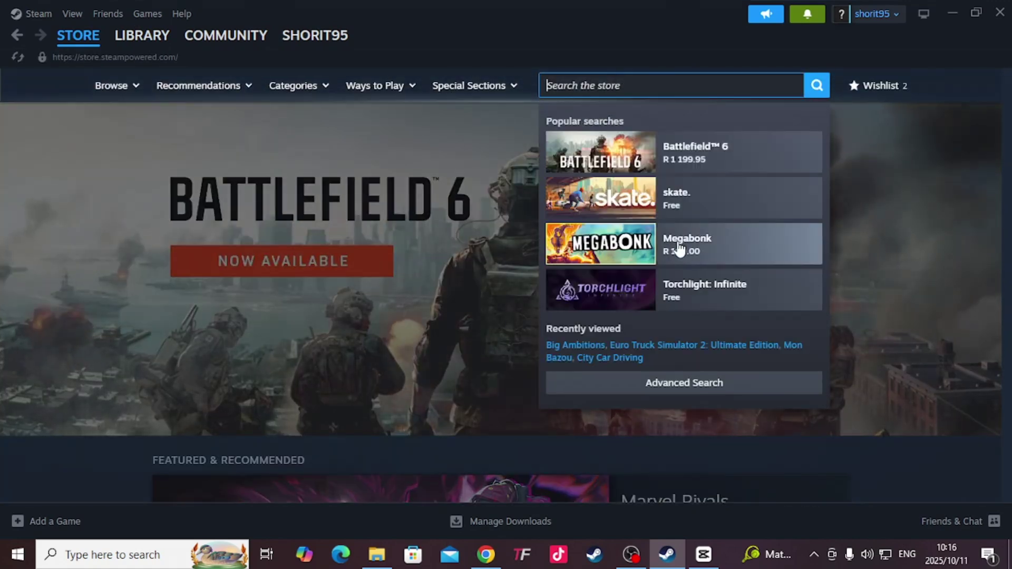
text(euro)
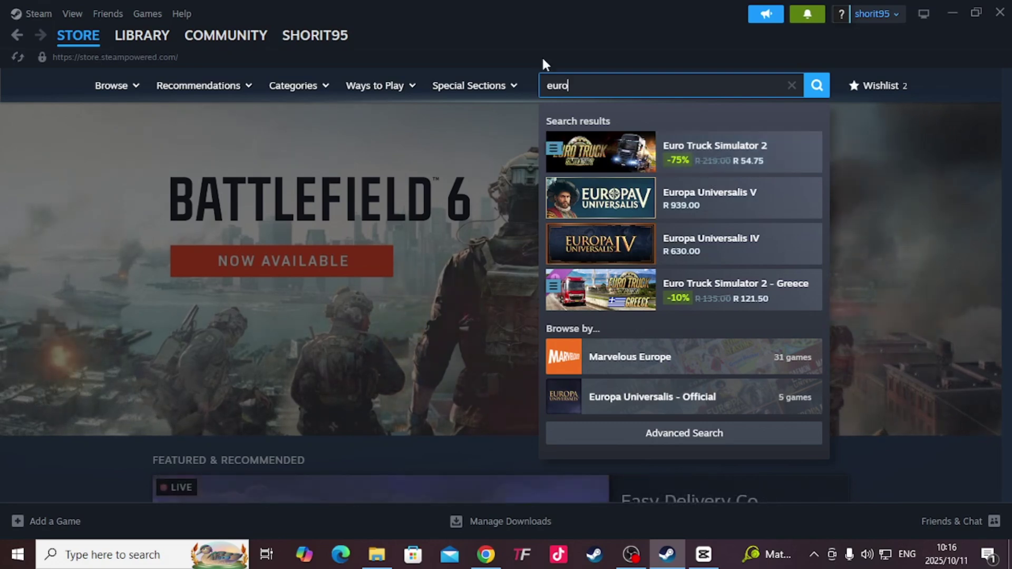
click(952, 12)
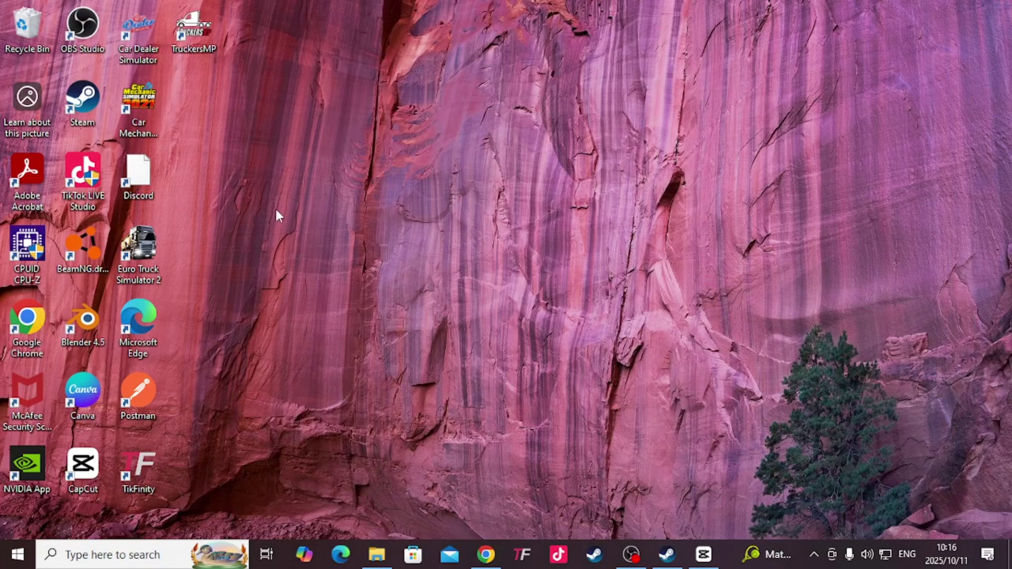
Switch to Chrome and open the ETS2 mods section of the ModsHost site
click(486, 554)
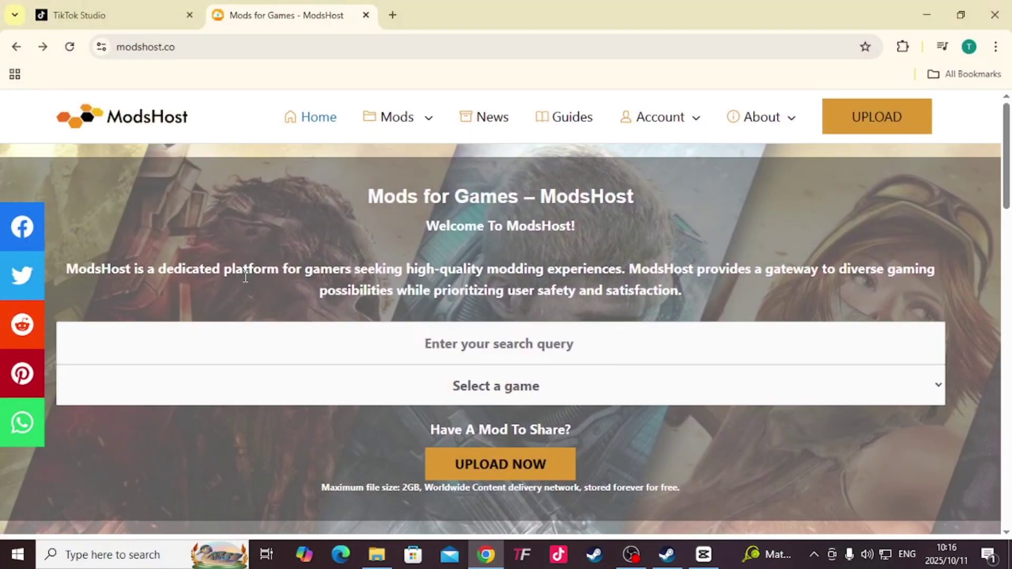
mouse_move(395, 119)
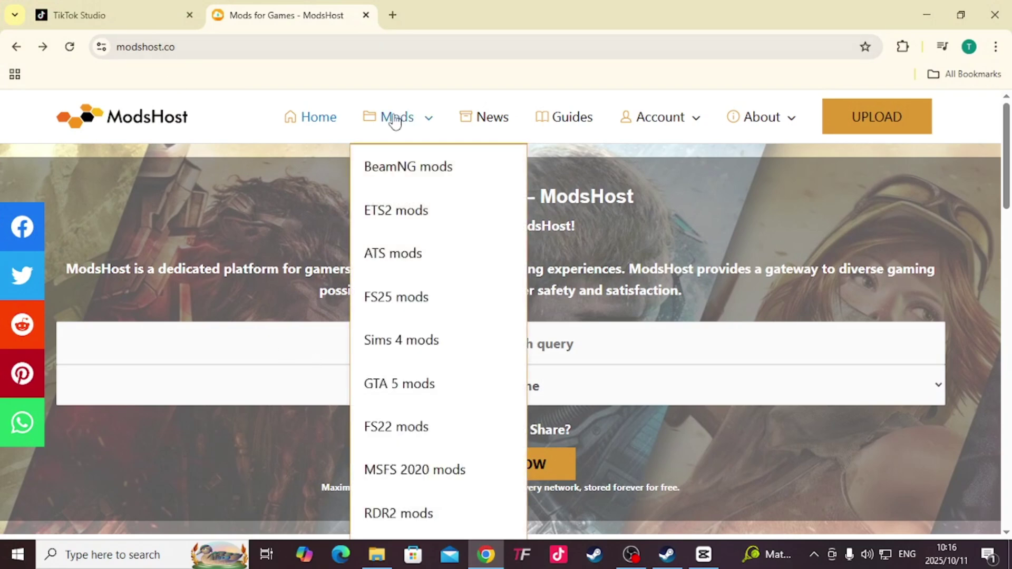
click(406, 216)
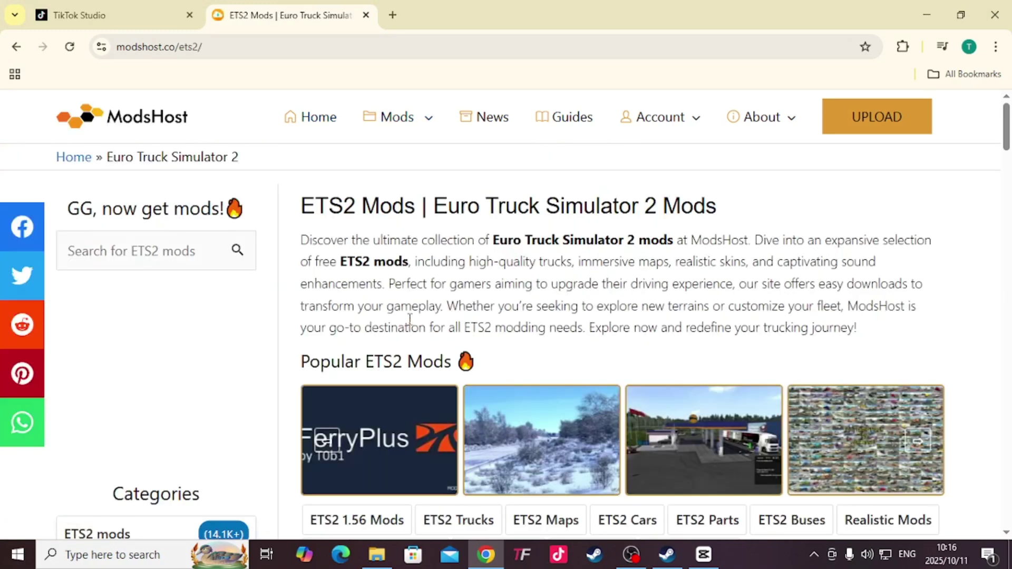
Look over the ETS2 mod categories, open the Cars category and dismiss the advert
drag(531, 243, 666, 250)
scroll(214, 337, down, 5)
scroll(255, 320, down, 1)
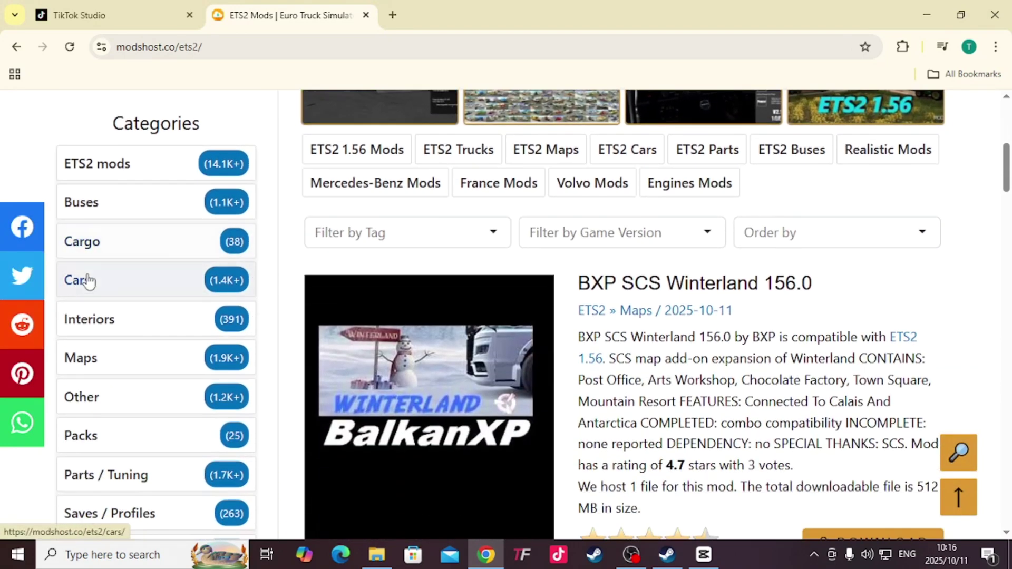
scroll(81, 427, down, 5)
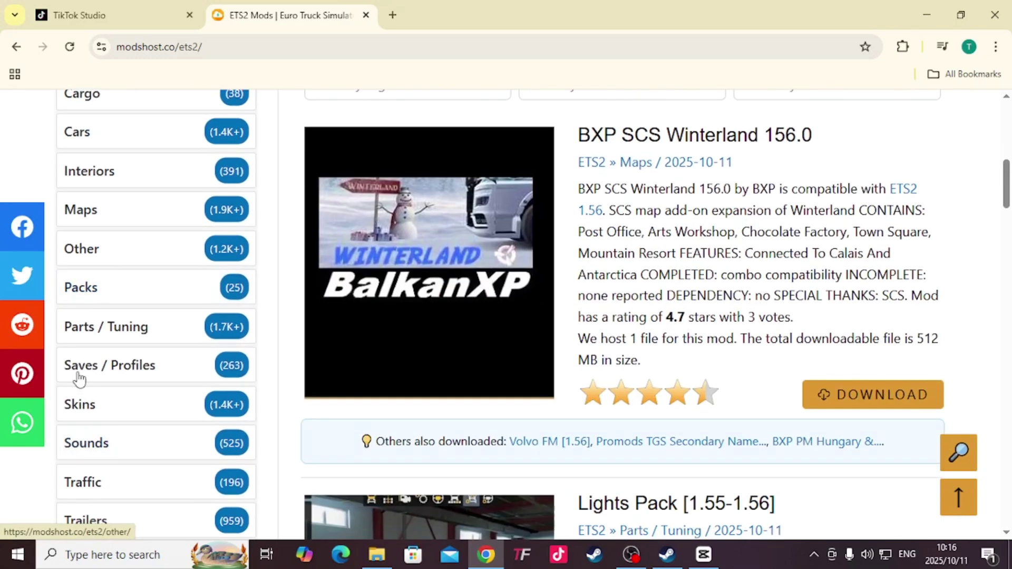
scroll(90, 406, down, 3)
scroll(117, 280, up, 3)
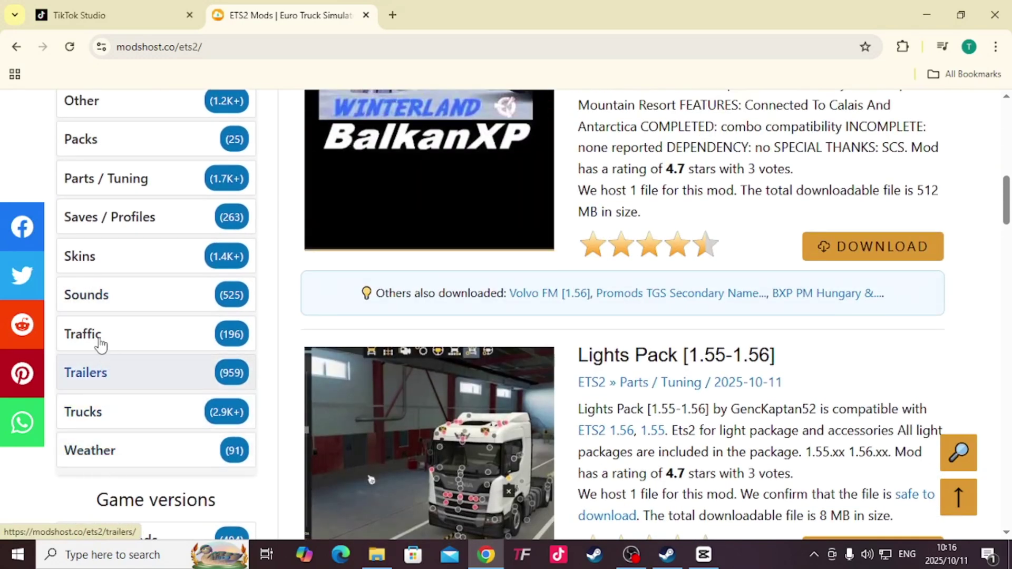
scroll(104, 359, up, 3)
scroll(110, 327, up, 5)
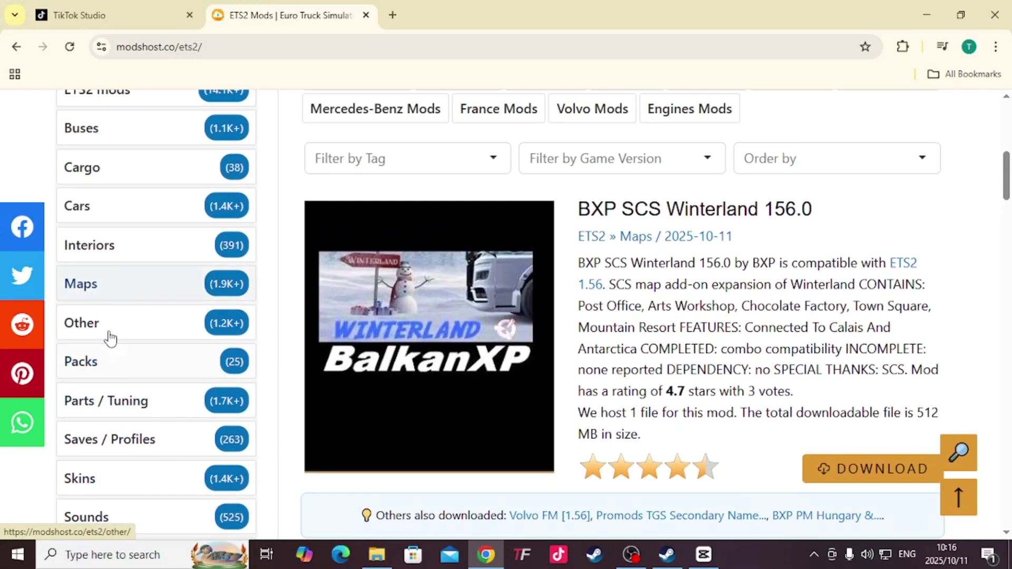
scroll(108, 306, down, 3)
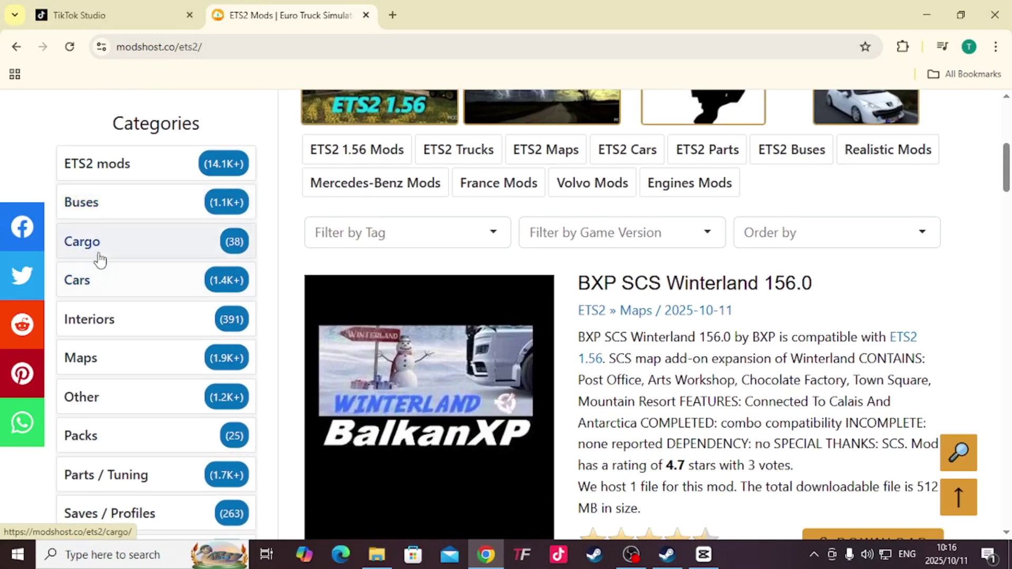
click(78, 281)
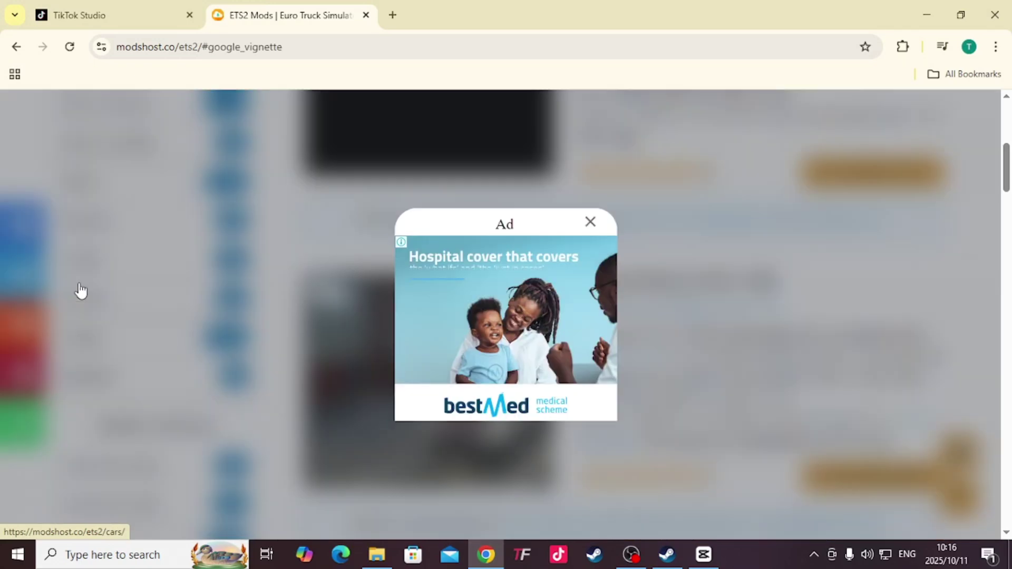
click(591, 224)
Look through the car mods listed in the Cars category, checking their descriptions and supported game versions
scroll(706, 248, down, 5)
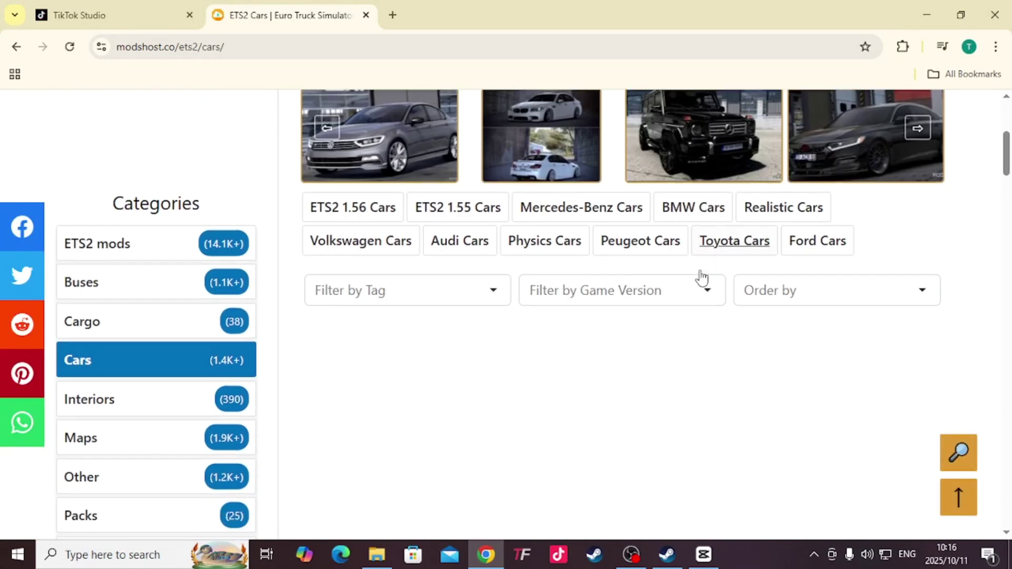
scroll(701, 278, down, 20)
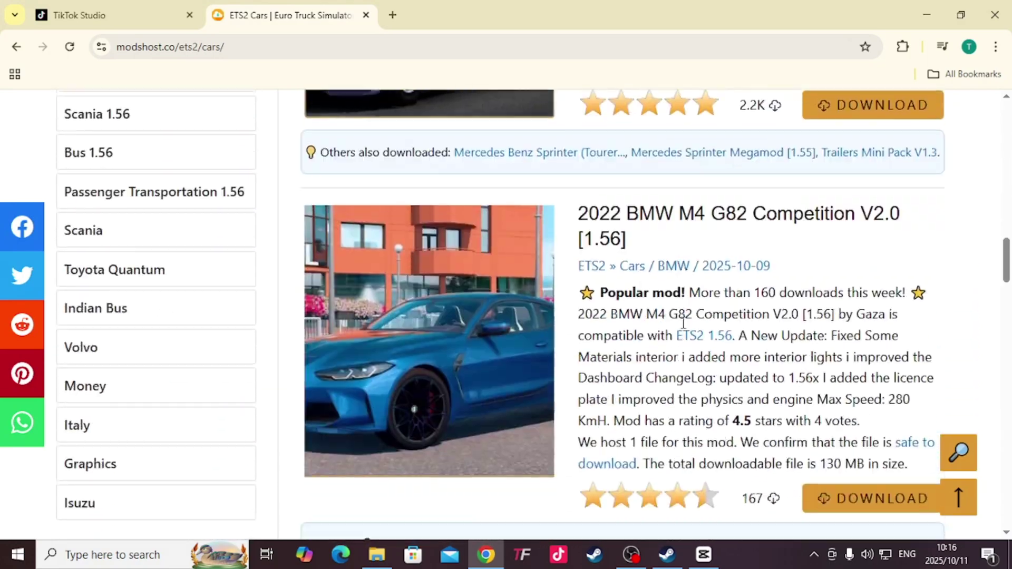
scroll(683, 322, down, 10)
scroll(680, 332, up, 3)
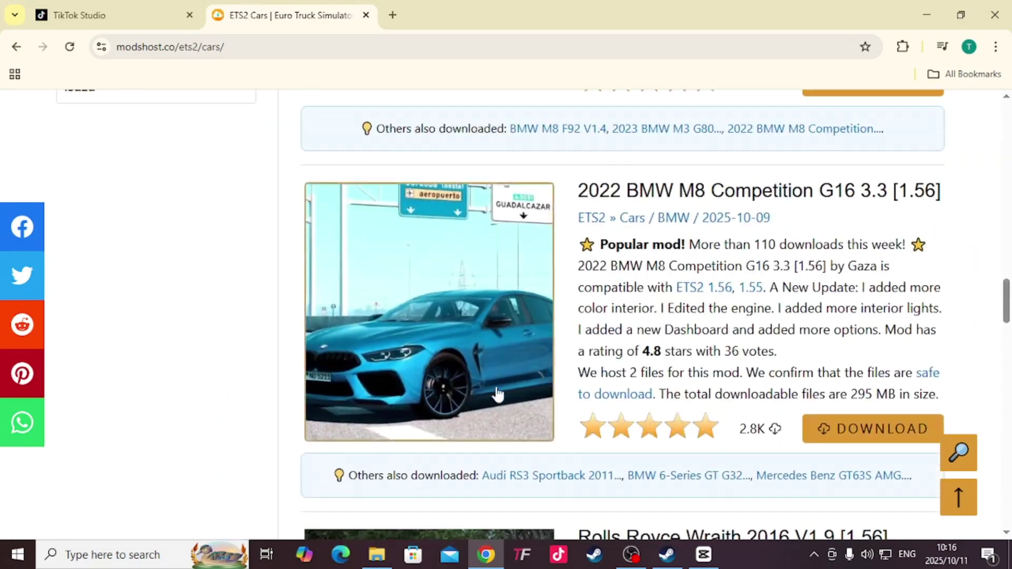
scroll(497, 388, down, 8)
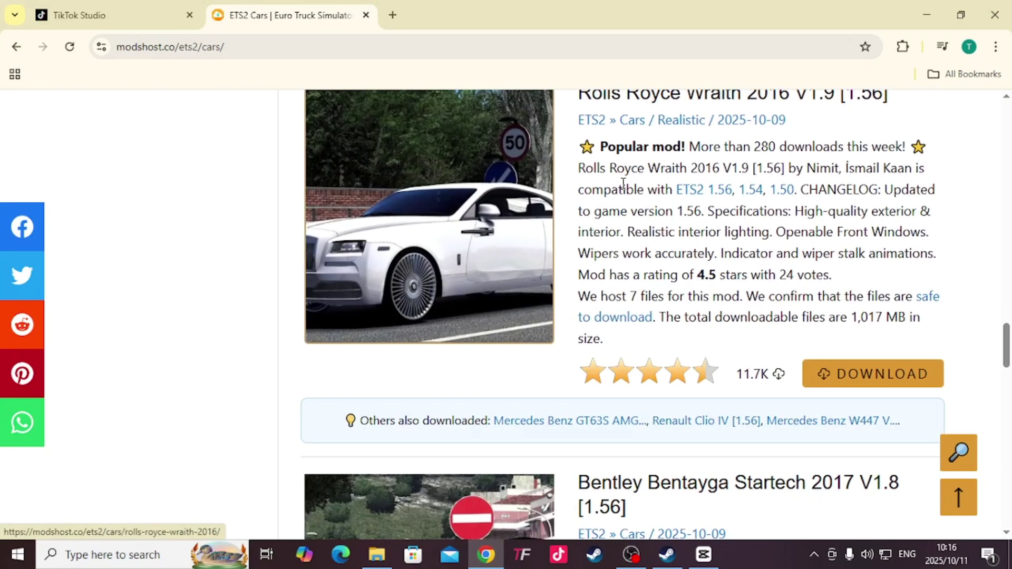
scroll(622, 188, down, 10)
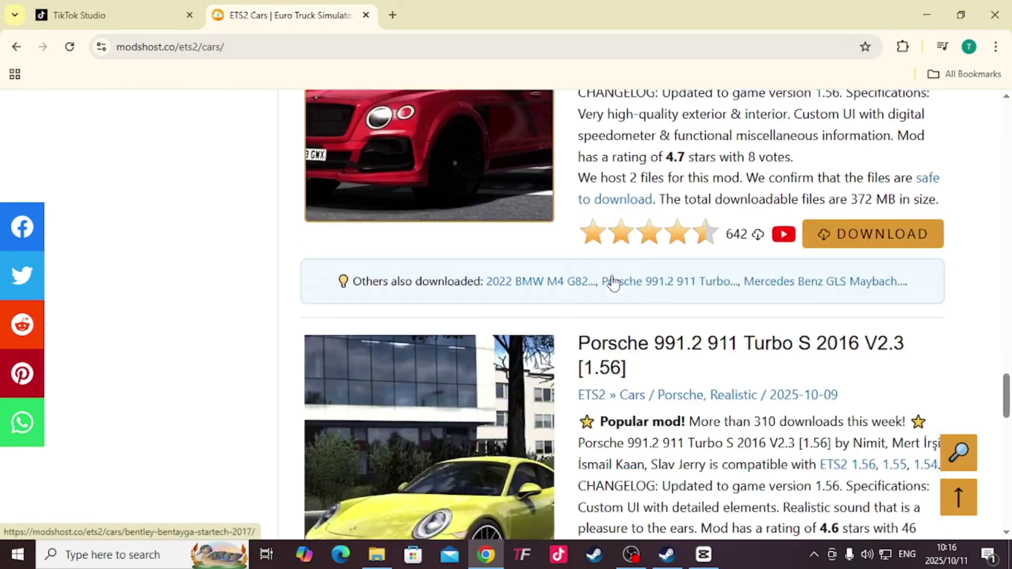
scroll(611, 287, down, 7)
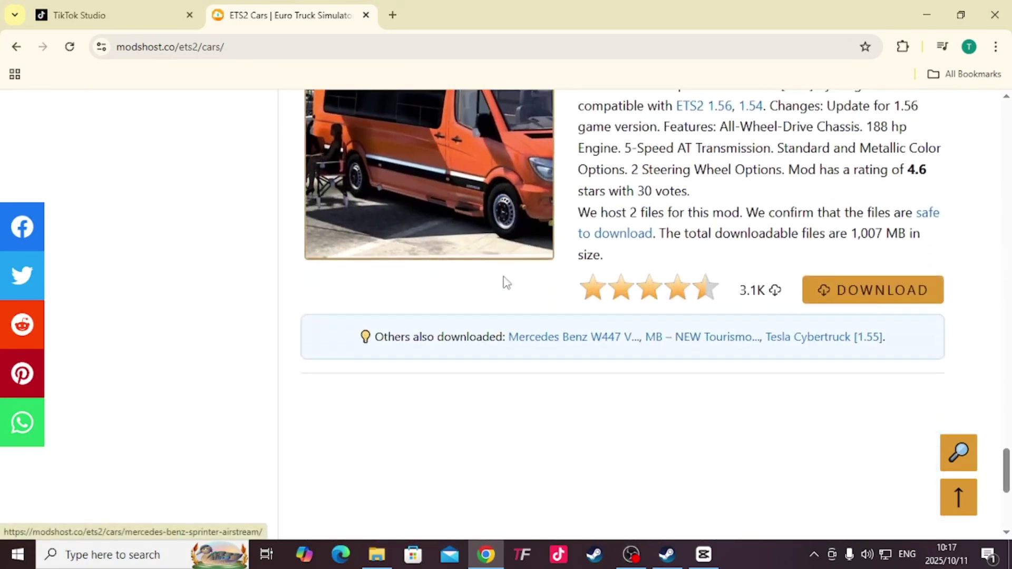
scroll(507, 284, up, 20)
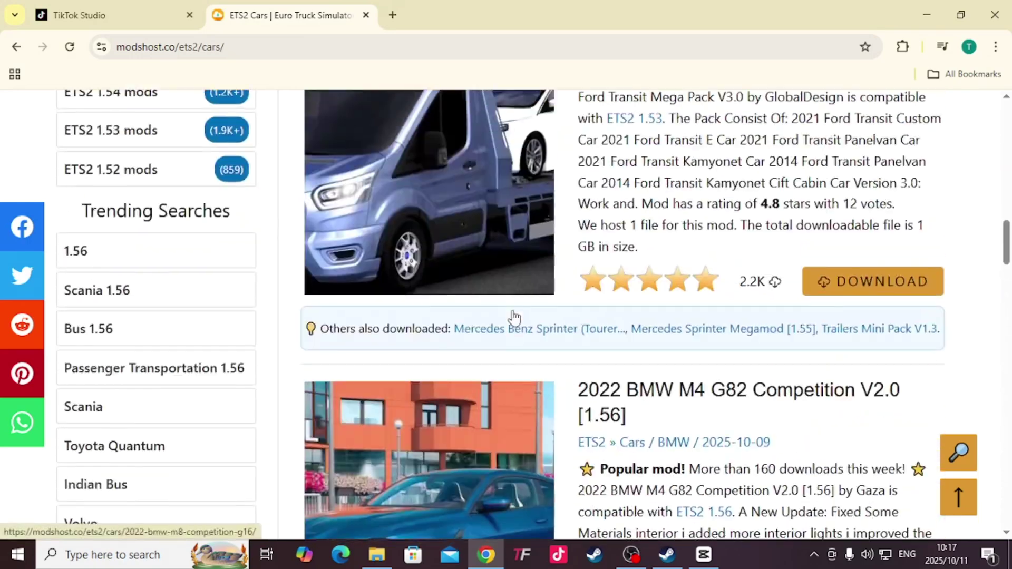
scroll(514, 315, up, 20)
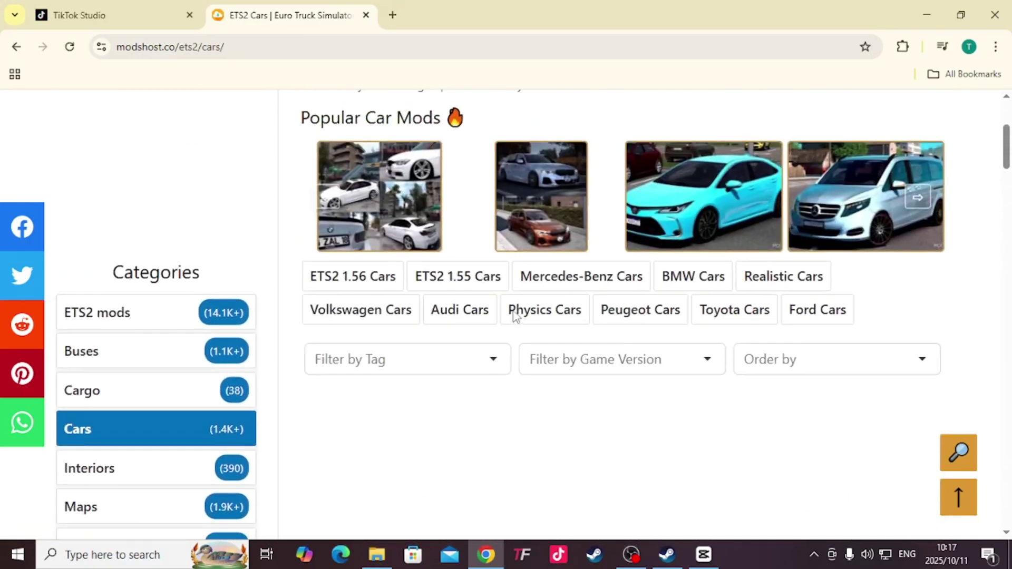
Search the ETS2 mods for "gti" and open the Volkswagen Golf GTI 16V MK2 [1.56] mod page
scroll(514, 315, up, 4)
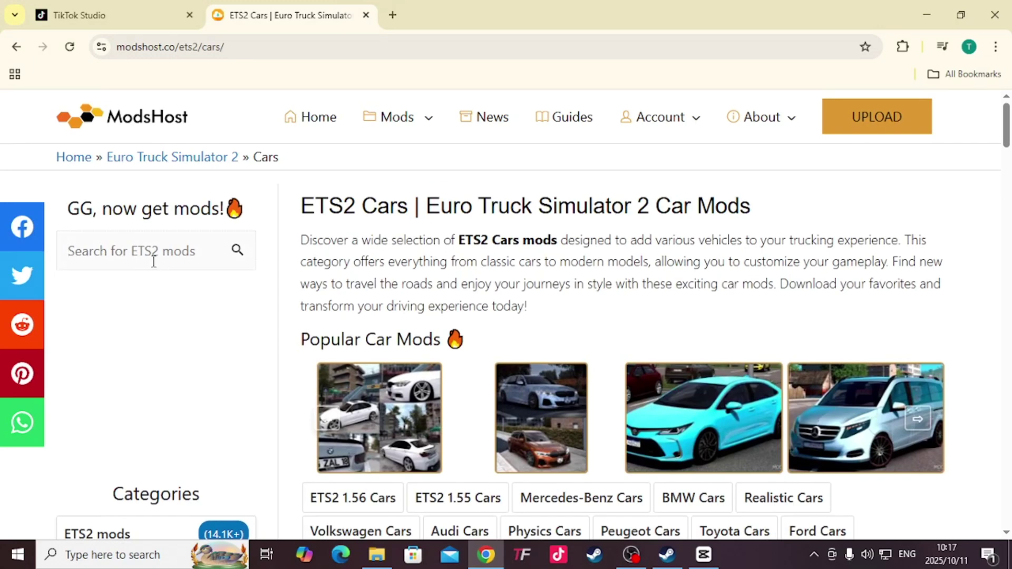
text(gti)
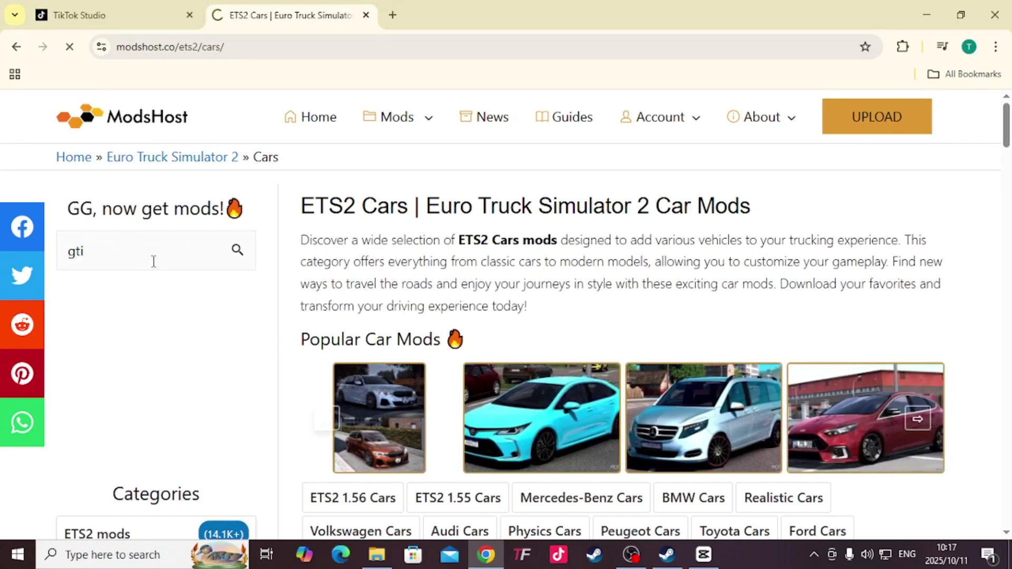
key(Return)
scroll(540, 237, down, 10)
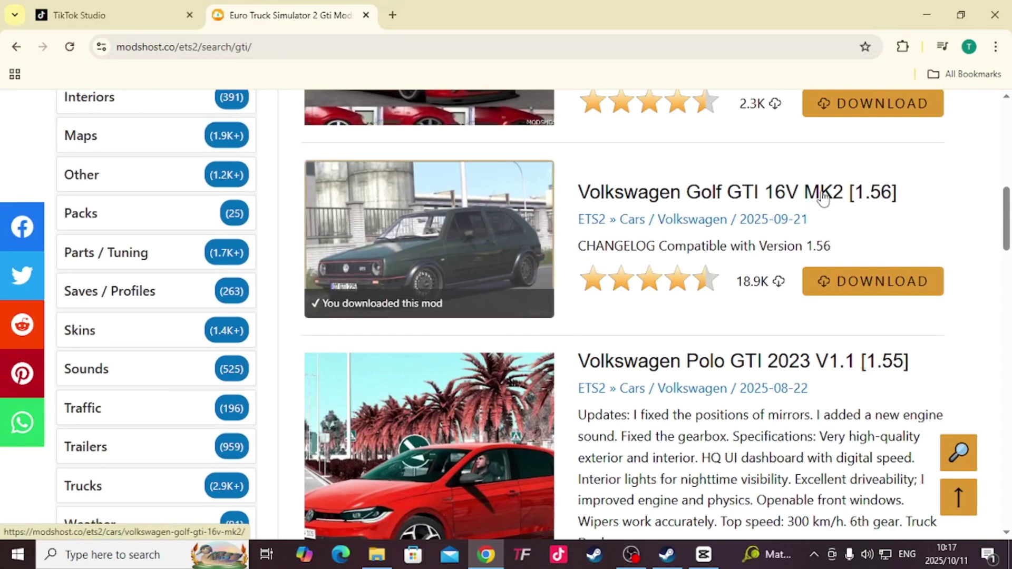
click(447, 238)
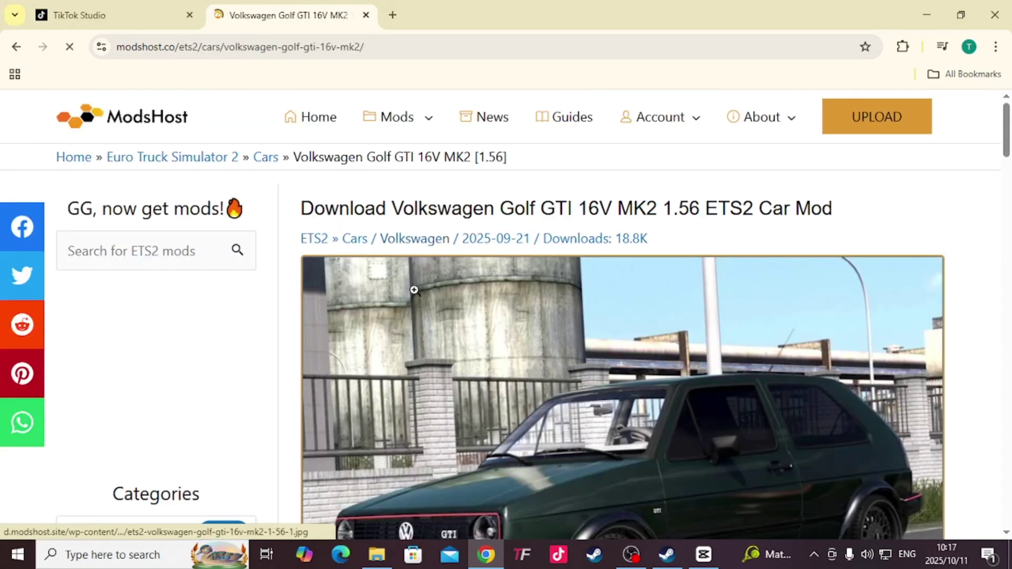
Examine the Golf GTI mod's description, compatibility, download files for each game version and safety check
scroll(654, 322, down, 8)
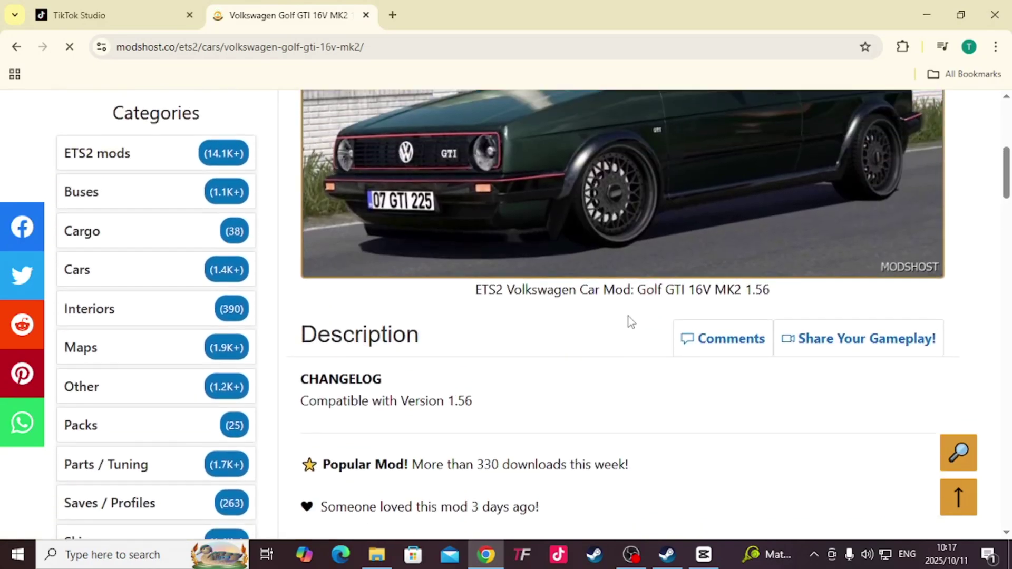
scroll(616, 312, up, 8)
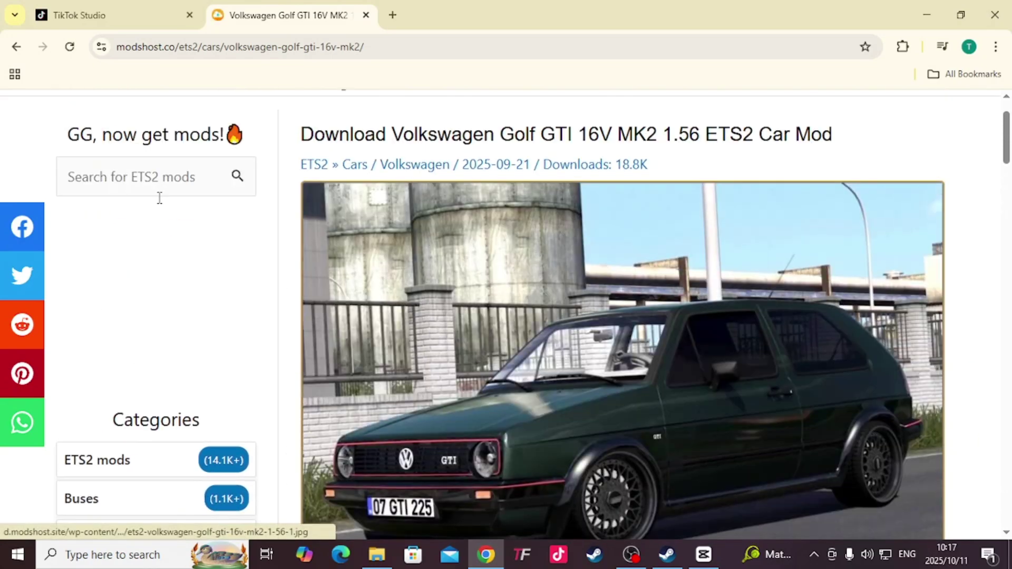
scroll(643, 219, down, 4)
scroll(643, 219, down, 12)
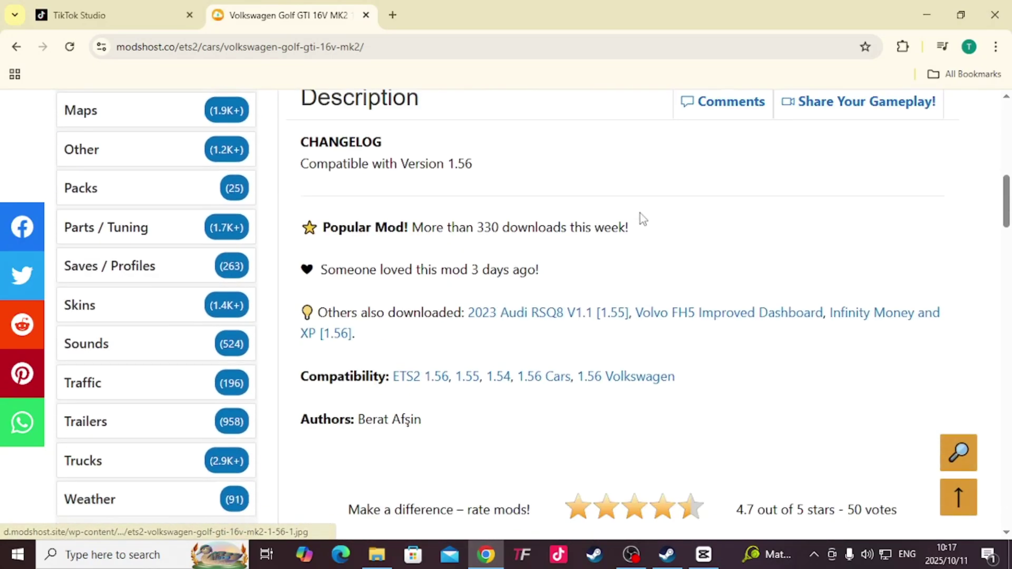
scroll(642, 218, down, 12)
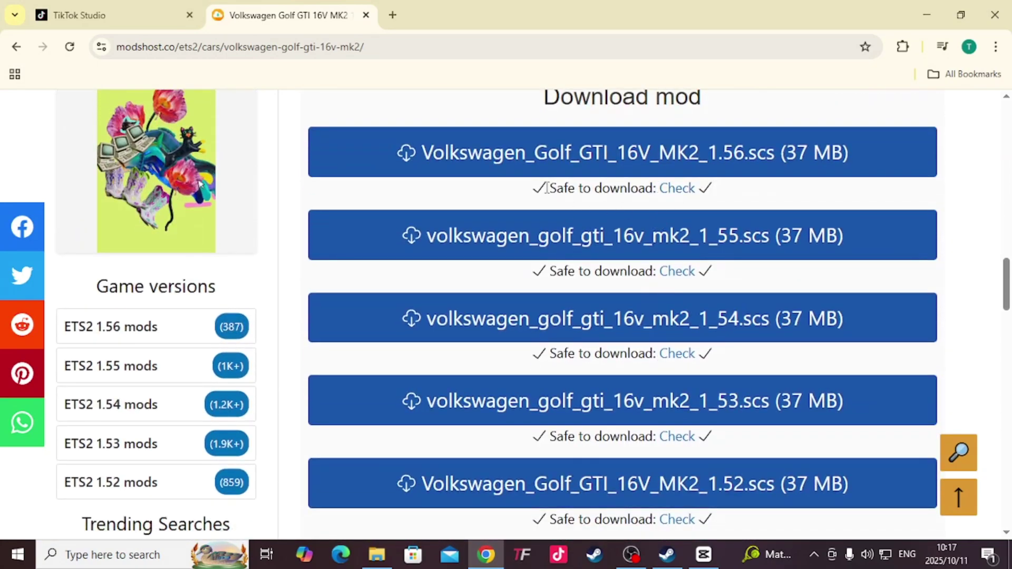
drag(547, 188, 709, 192)
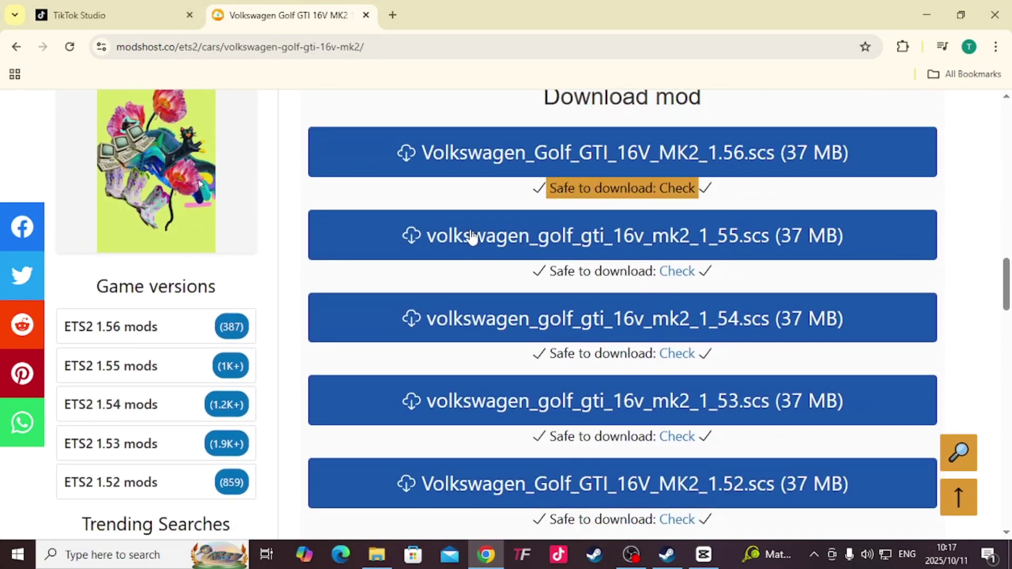
scroll(473, 233, up, 3)
scroll(486, 317, down, 10)
scroll(493, 331, up, 12)
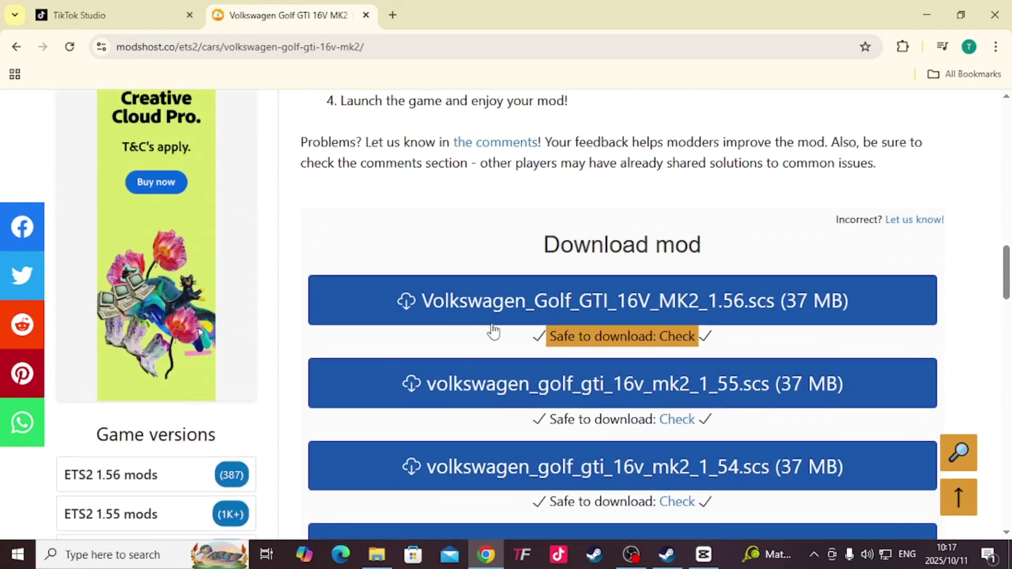
Open the direct download page for Volkswagen_Golf_GTI_16V_MK2_1.56.scs
scroll(493, 331, up, 1)
click(665, 357)
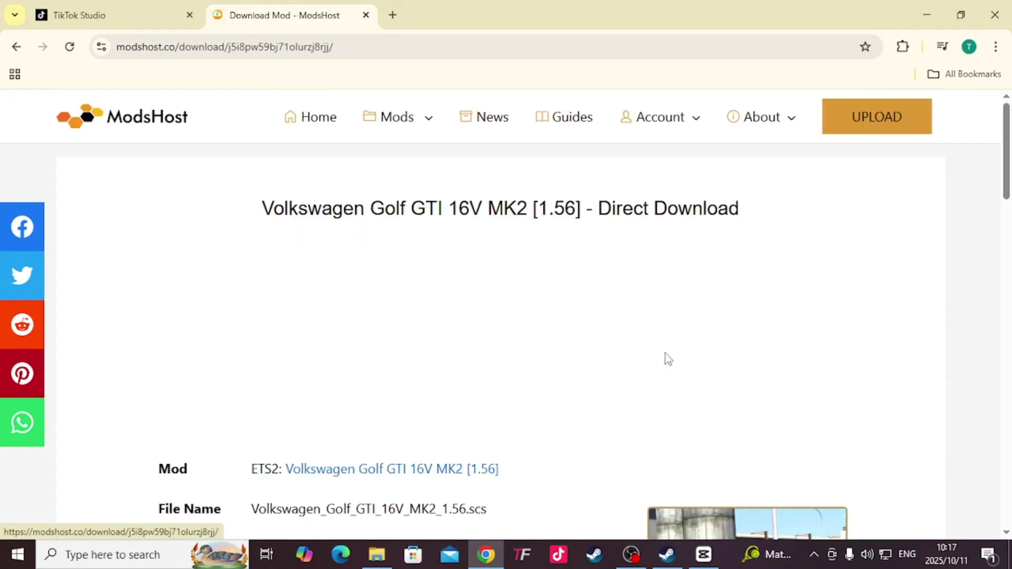
scroll(618, 274, down, 4)
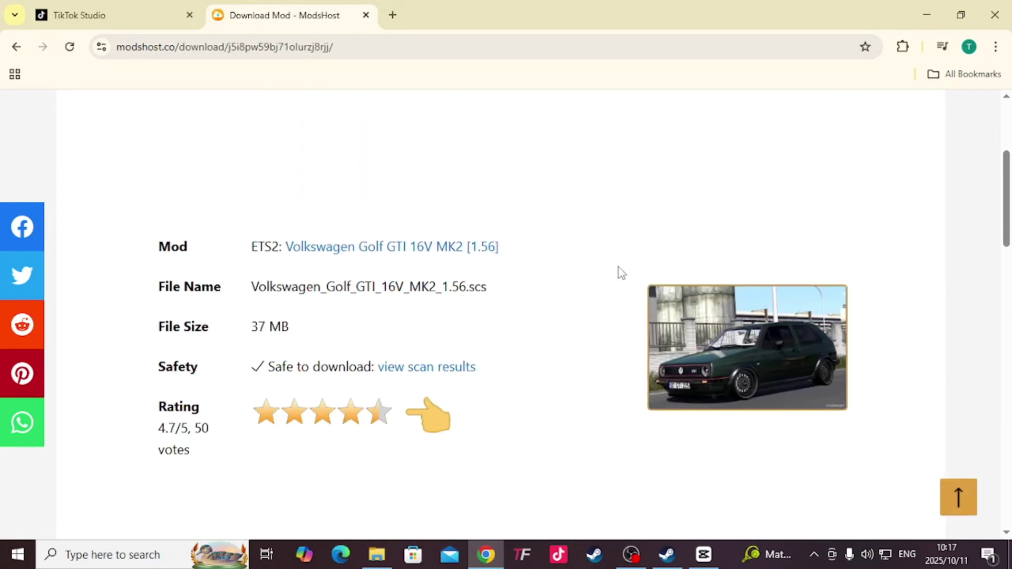
Download the Golf GTI mod from its download page and save Volkswagen_Golf_GTI_16V_MK2_1.56 as an SCS file in the Downloads folder
scroll(618, 272, down, 12)
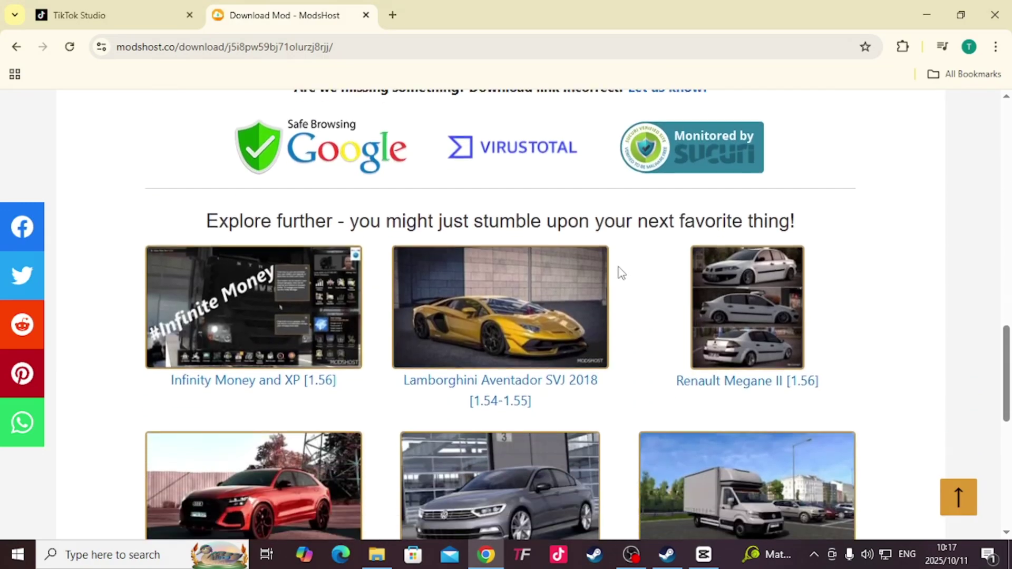
scroll(621, 273, up, 10)
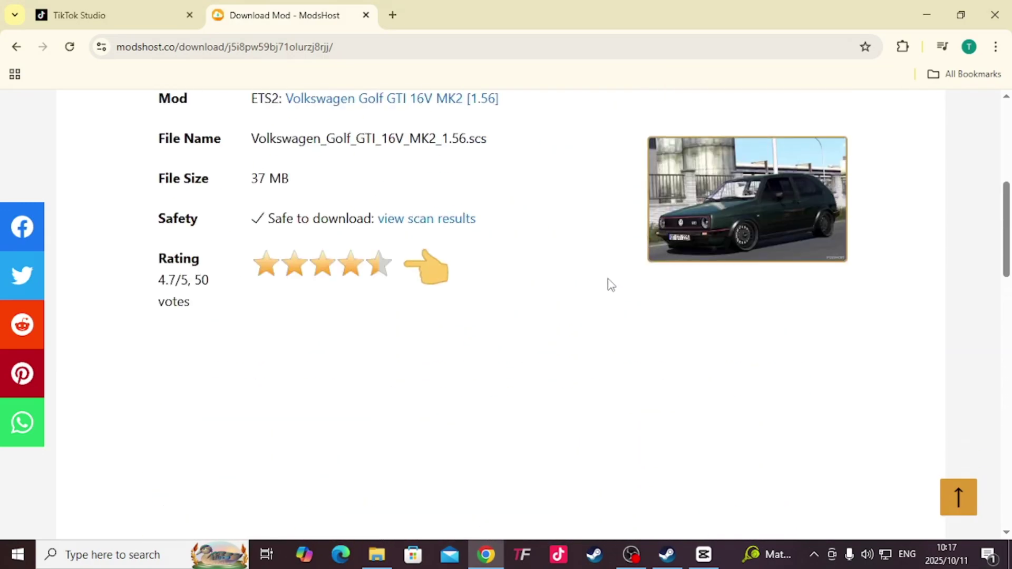
scroll(609, 286, up, 7)
scroll(608, 287, down, 9)
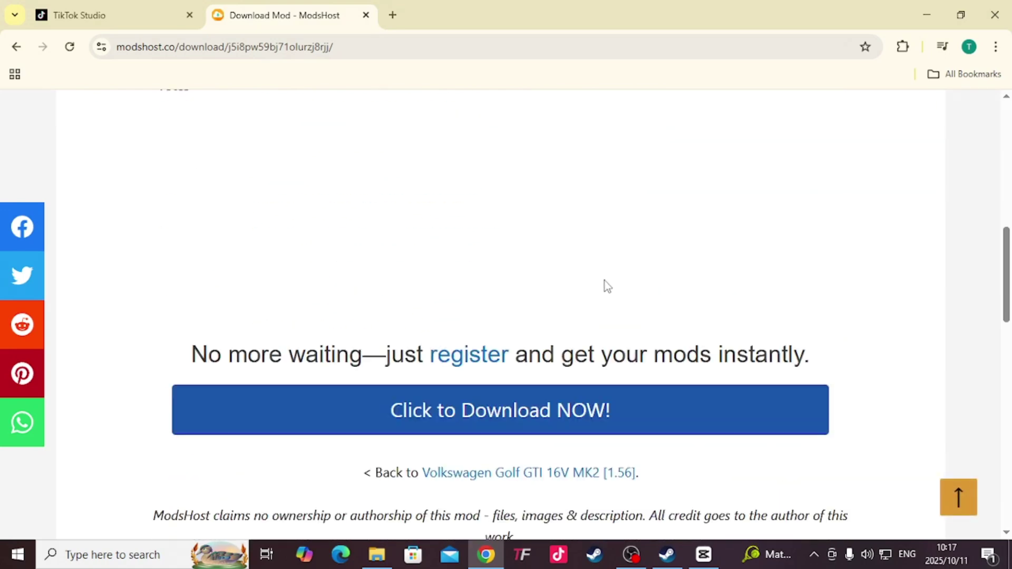
scroll(606, 285, down, 1)
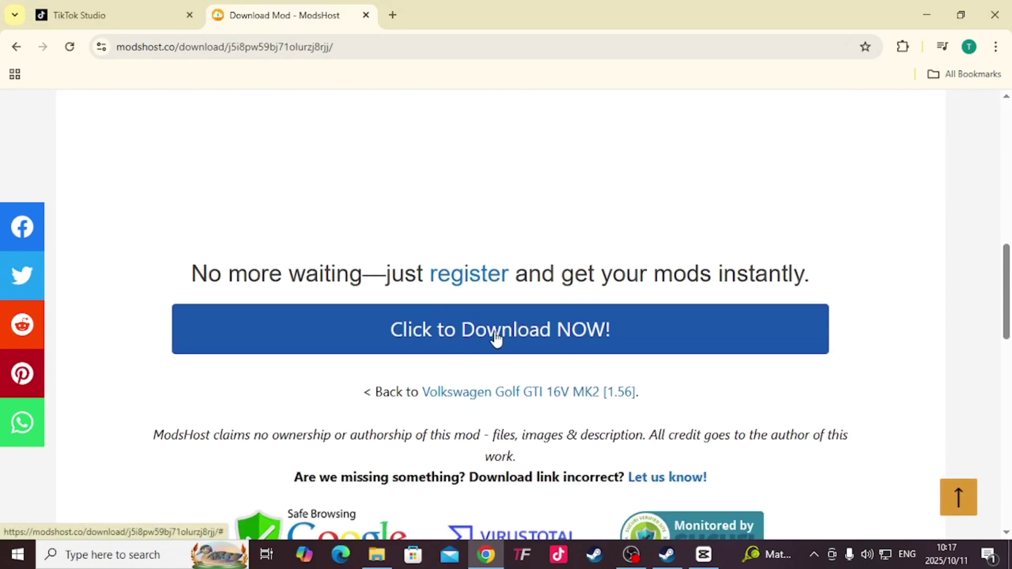
scroll(497, 339, down, 1)
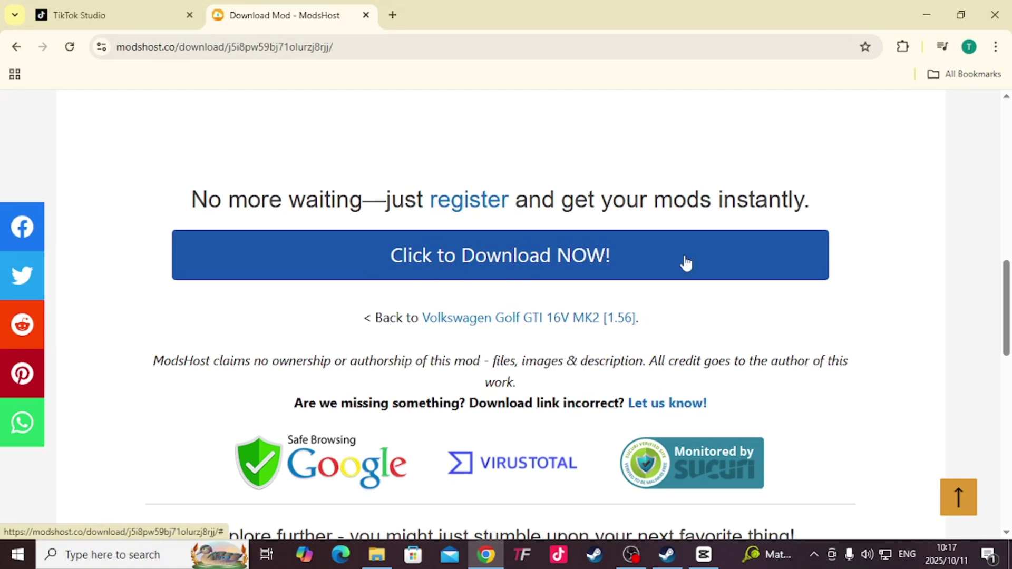
click(442, 269)
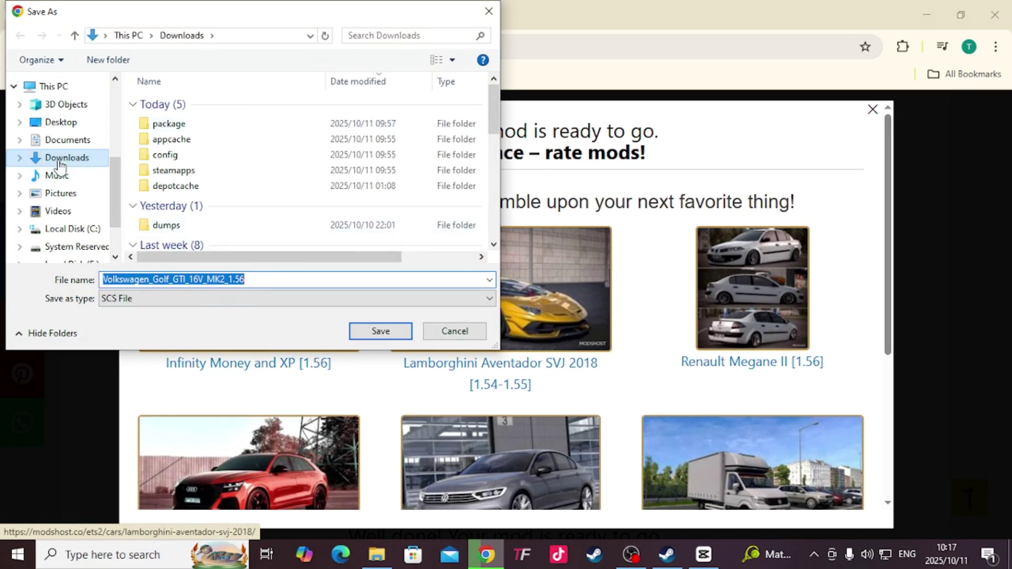
scroll(53, 174, up, 2)
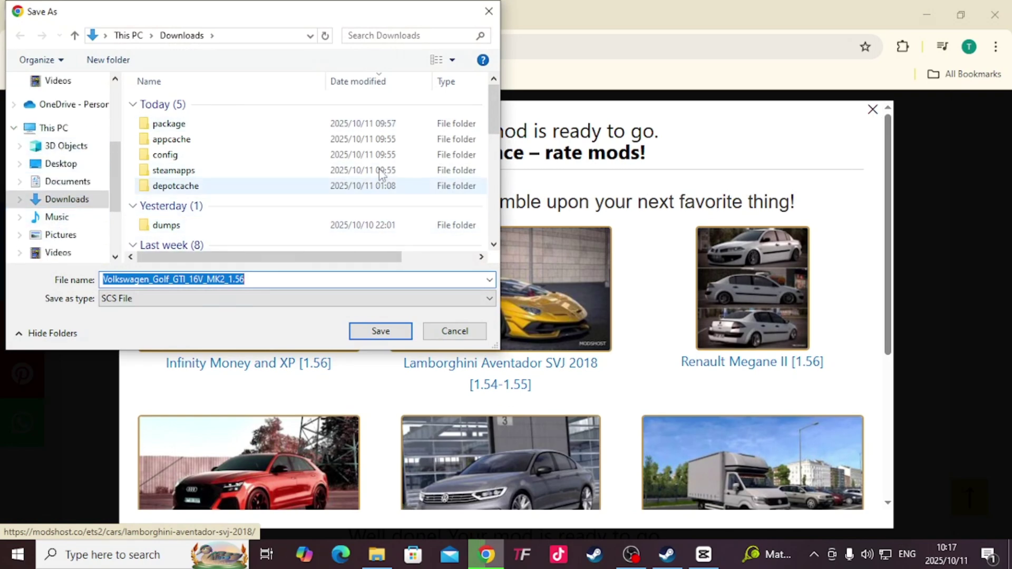
scroll(81, 197, down, 1)
scroll(82, 197, down, 1)
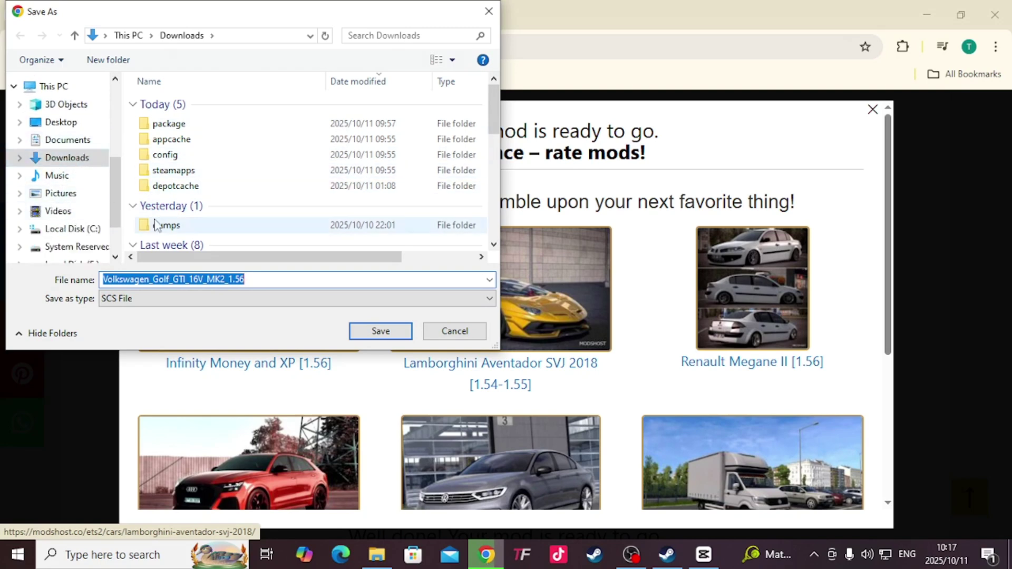
click(378, 332)
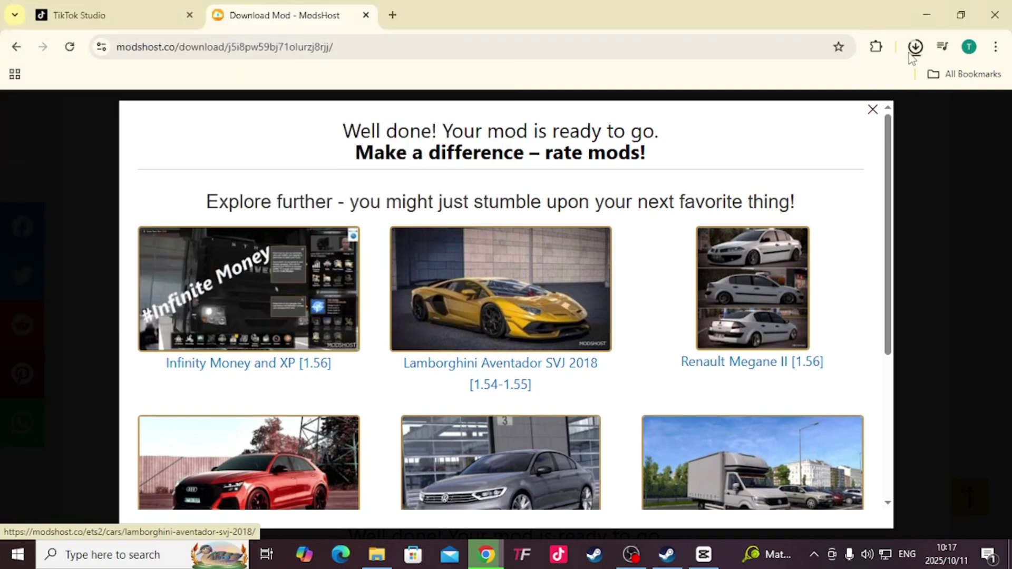
Check the Golf GTI file in the recent download history, close the download overlay and minimize the browser
click(915, 47)
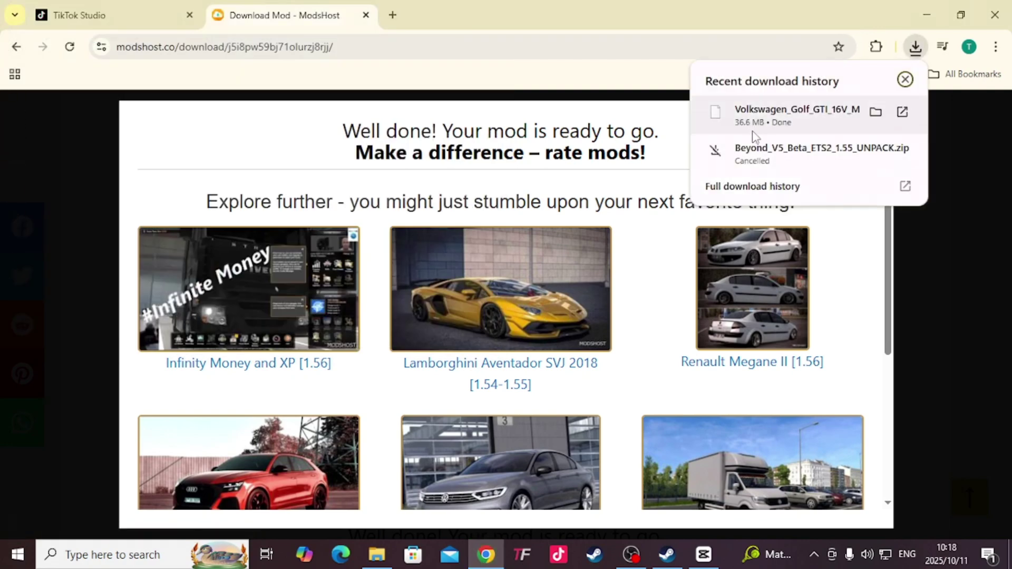
click(935, 289)
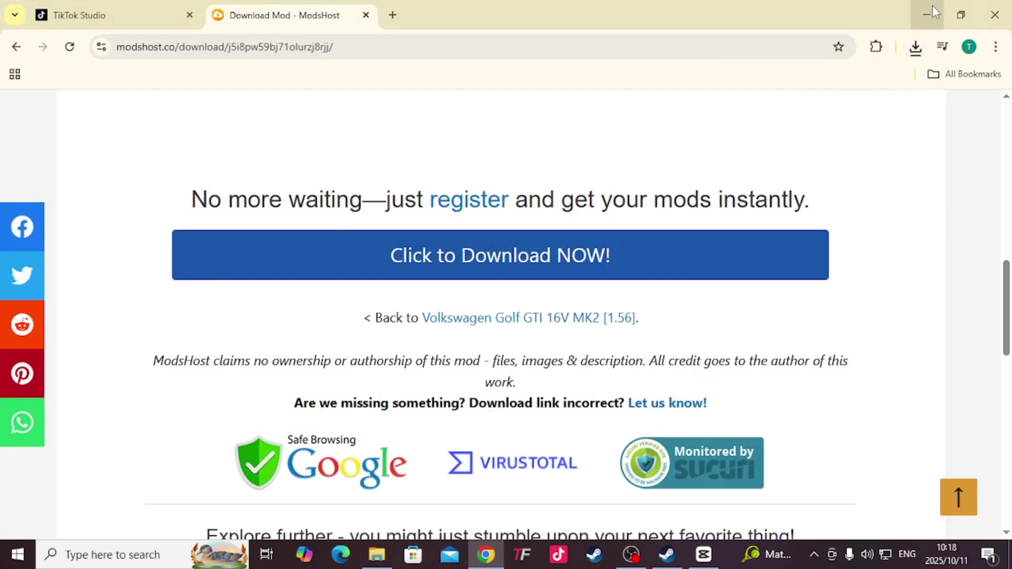
click(932, 10)
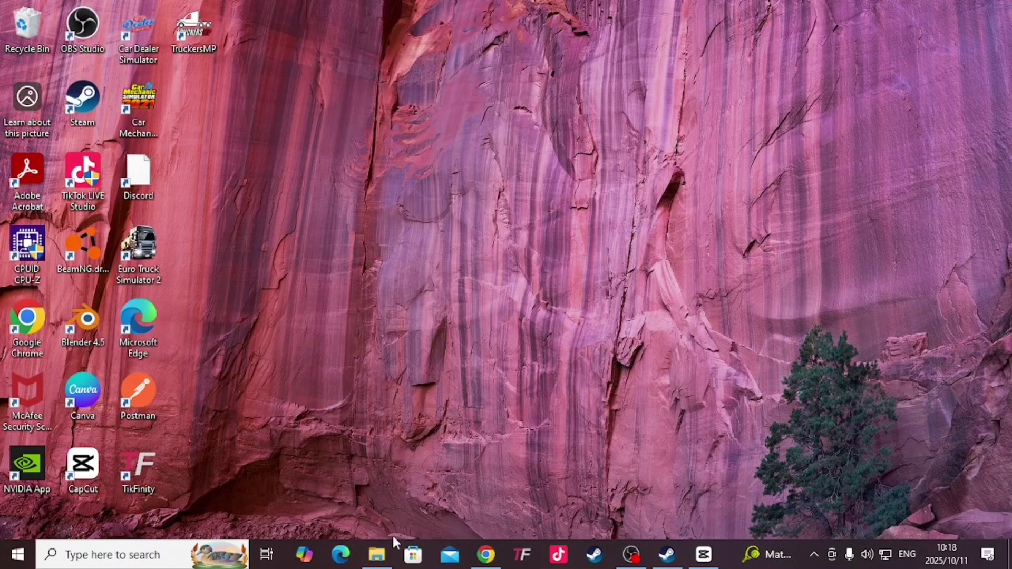
Switch to File Explorer and cut Volkswagen_Golf_GTI_16V_MK2_1.56.scs from the Downloads folder
click(377, 565)
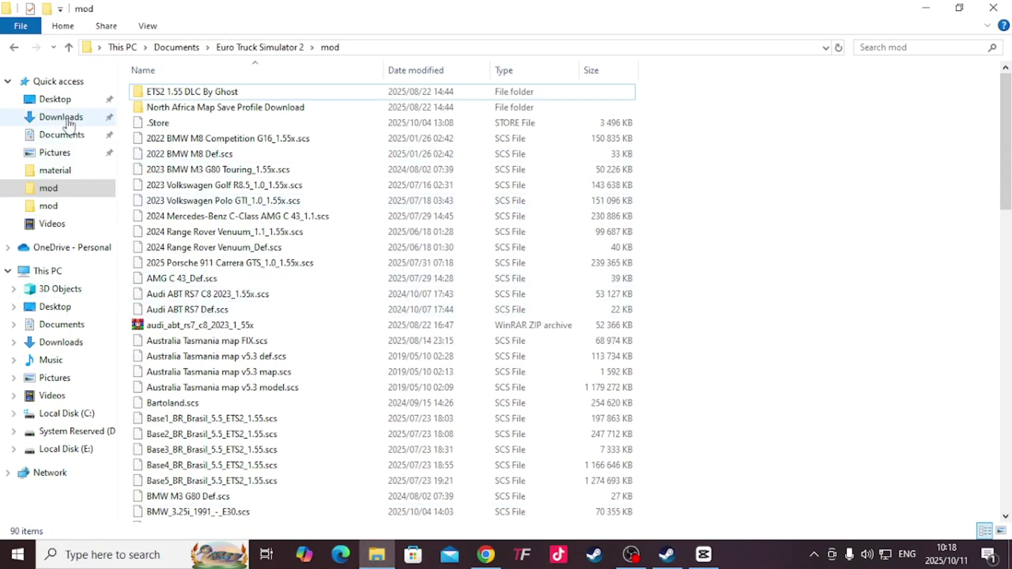
click(61, 117)
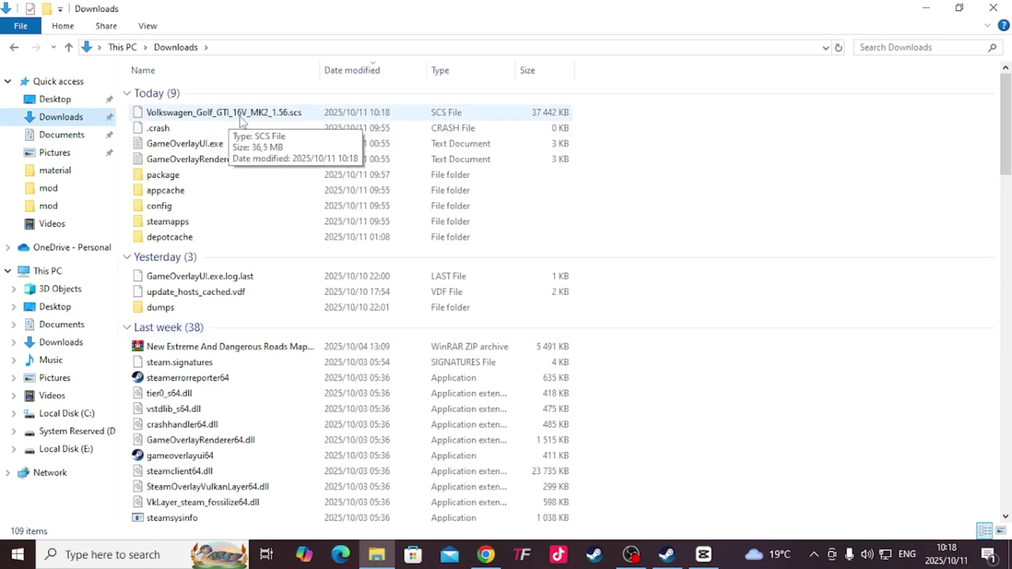
click(226, 118)
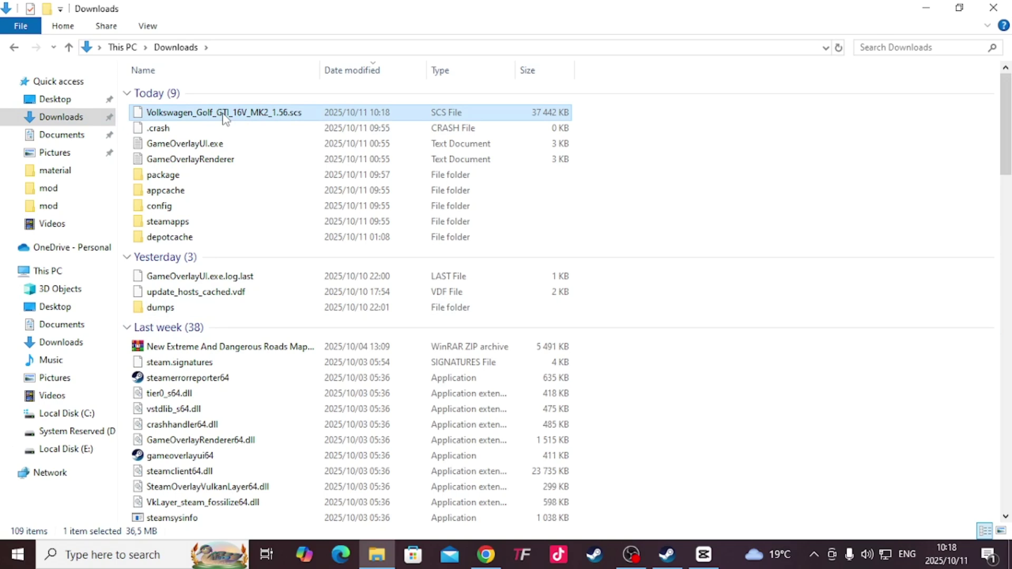
right_click(225, 118)
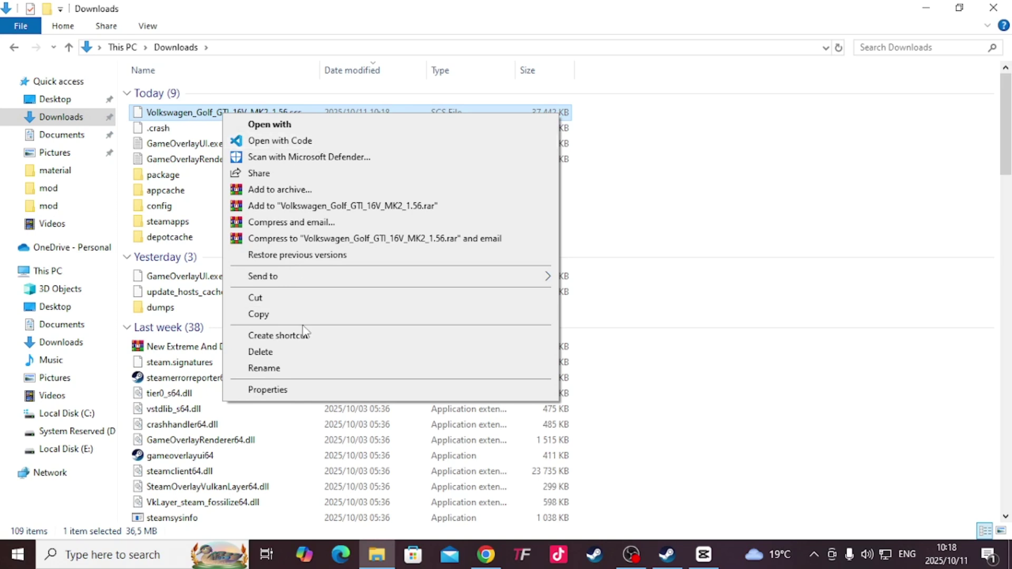
click(255, 297)
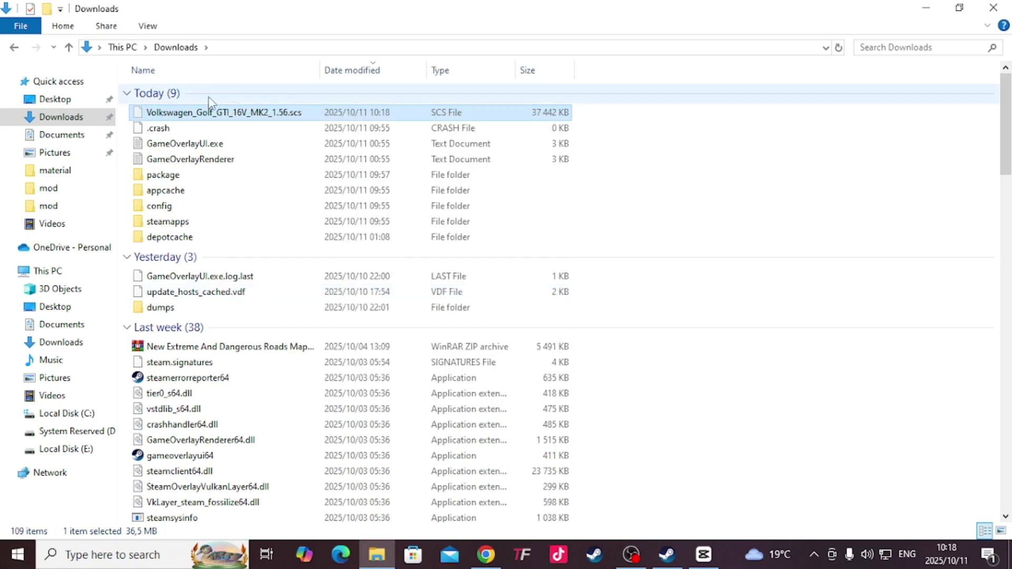
Open the mod folder inside Documents > Euro Truck Simulator 2
click(61, 136)
double_click(198, 140)
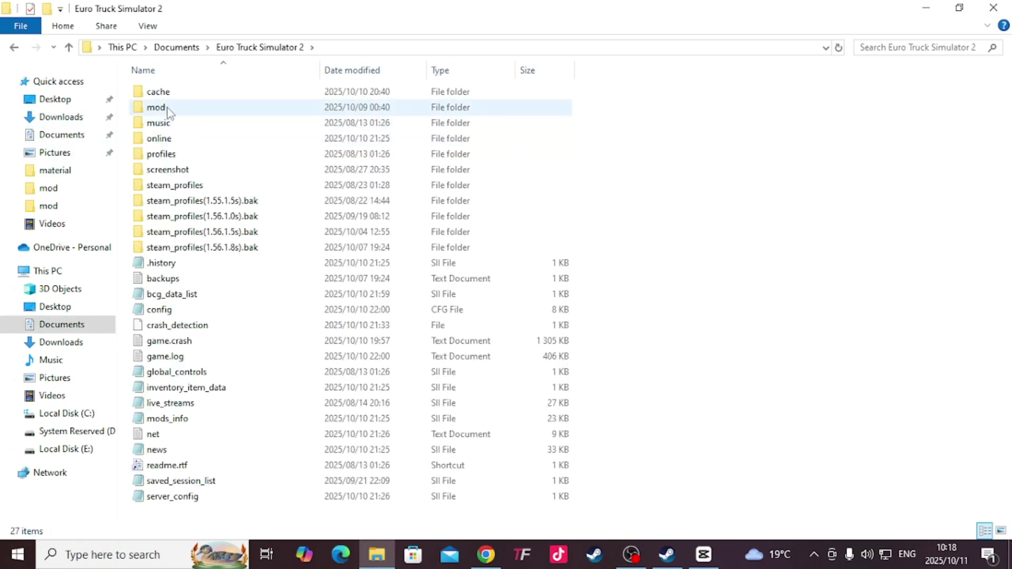
click(167, 108)
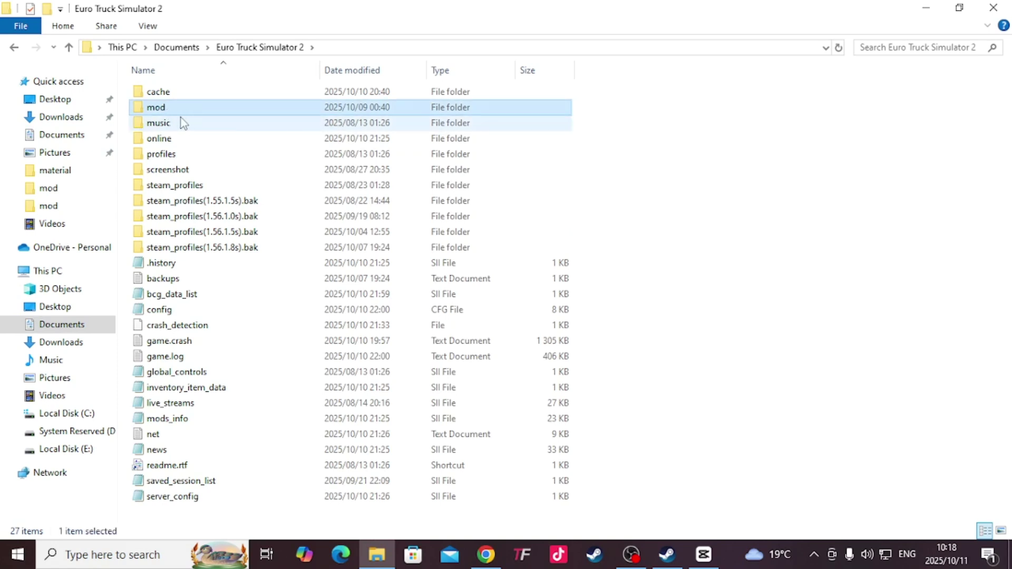
mouse_move(173, 113)
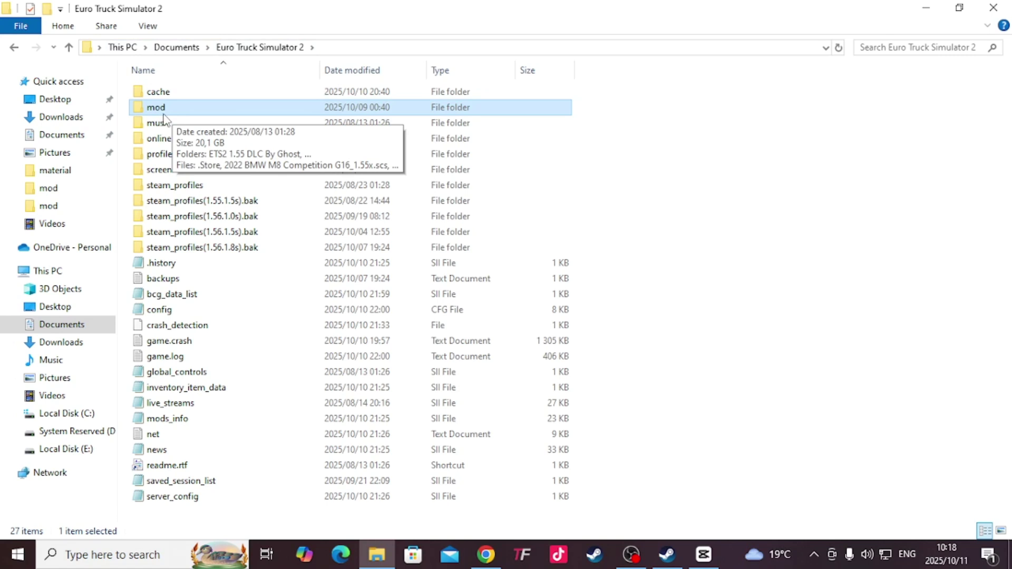
double_click(198, 111)
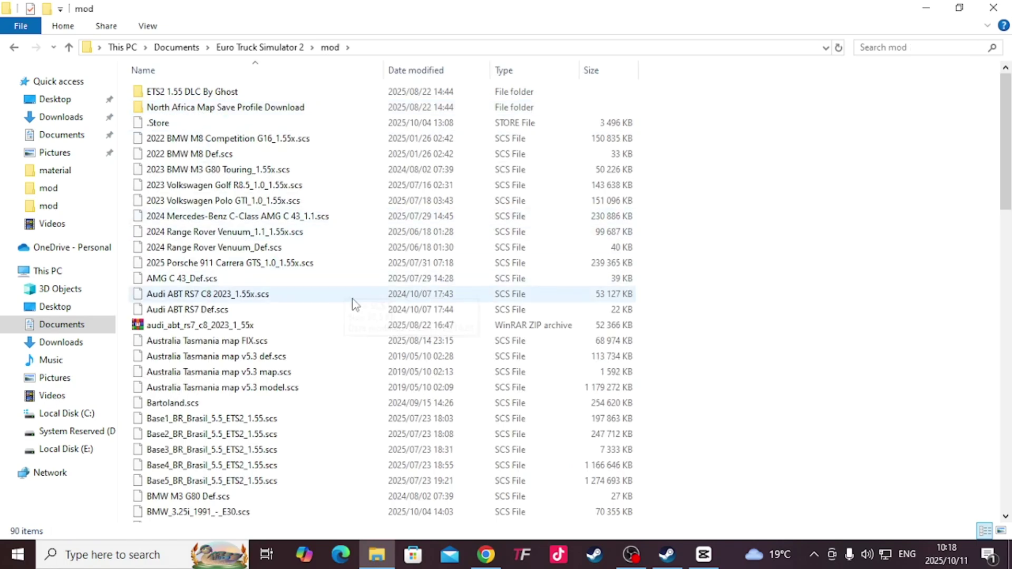
Paste the cut Golf GTI file into the Euro Truck Simulator 2 mod folder and close File Explorer
scroll(234, 156, down, 18)
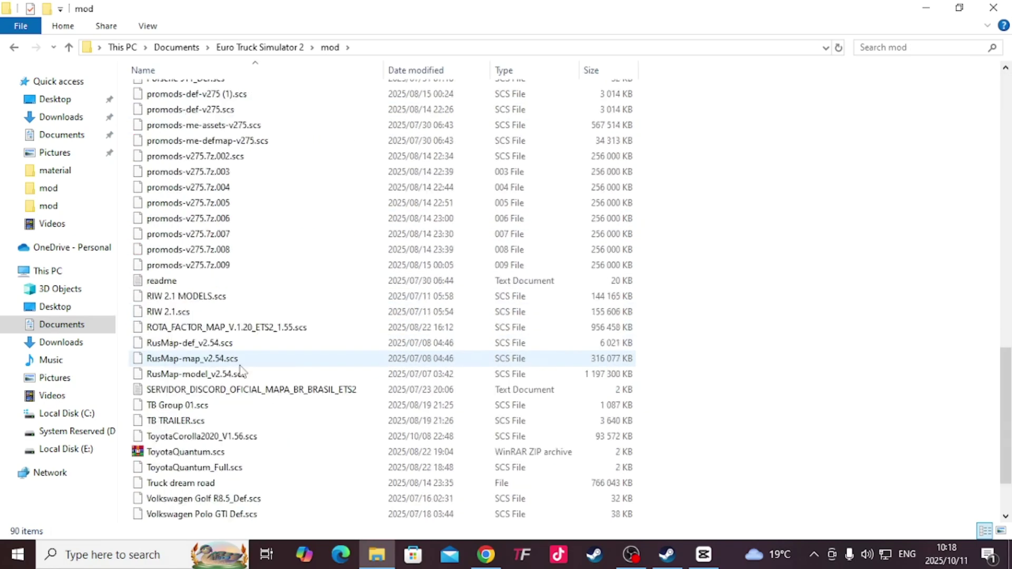
scroll(240, 366, up, 6)
scroll(244, 371, up, 15)
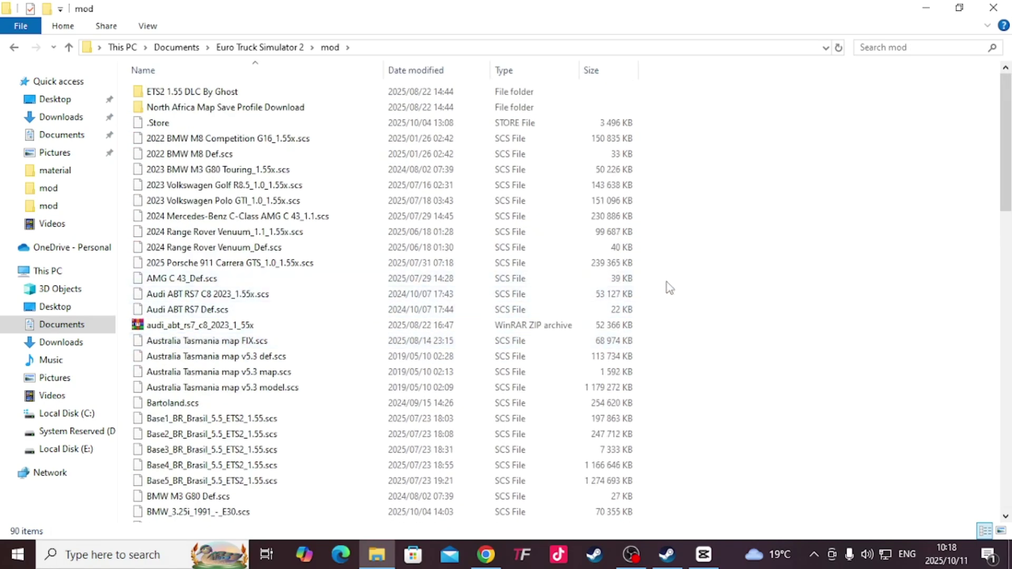
right_click(780, 219)
click(805, 314)
scroll(795, 322, down, 1)
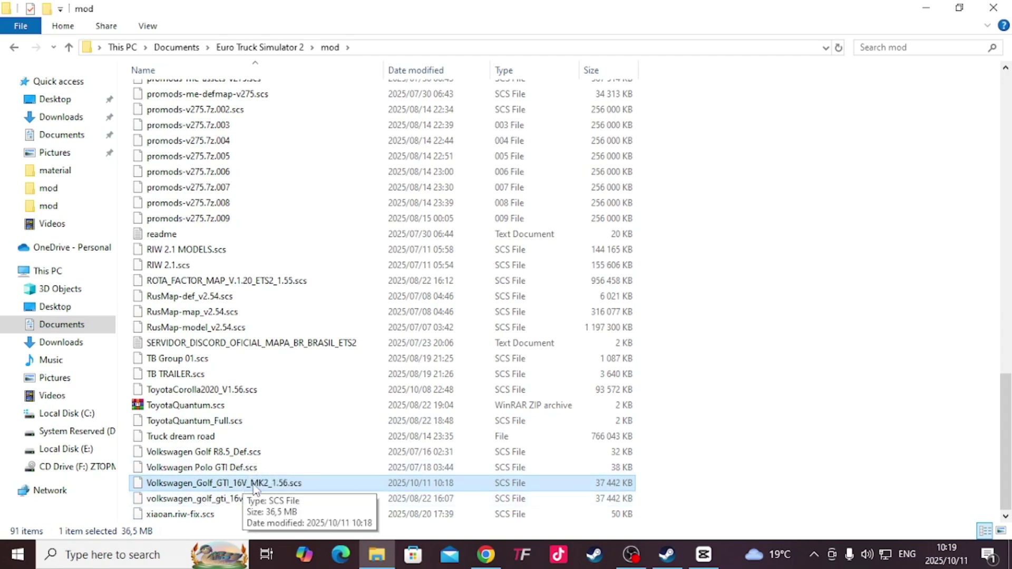
click(804, 295)
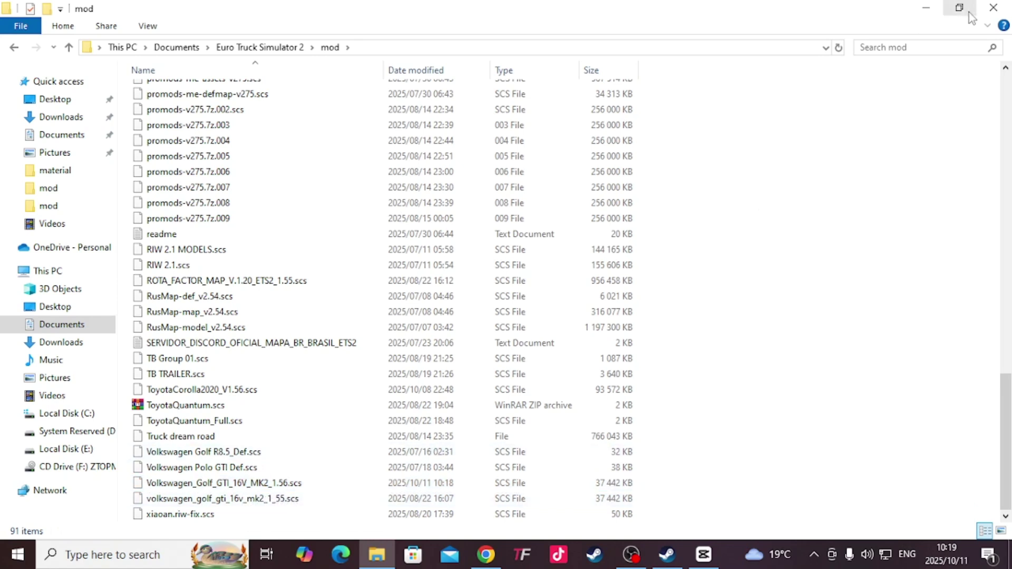
click(991, 9)
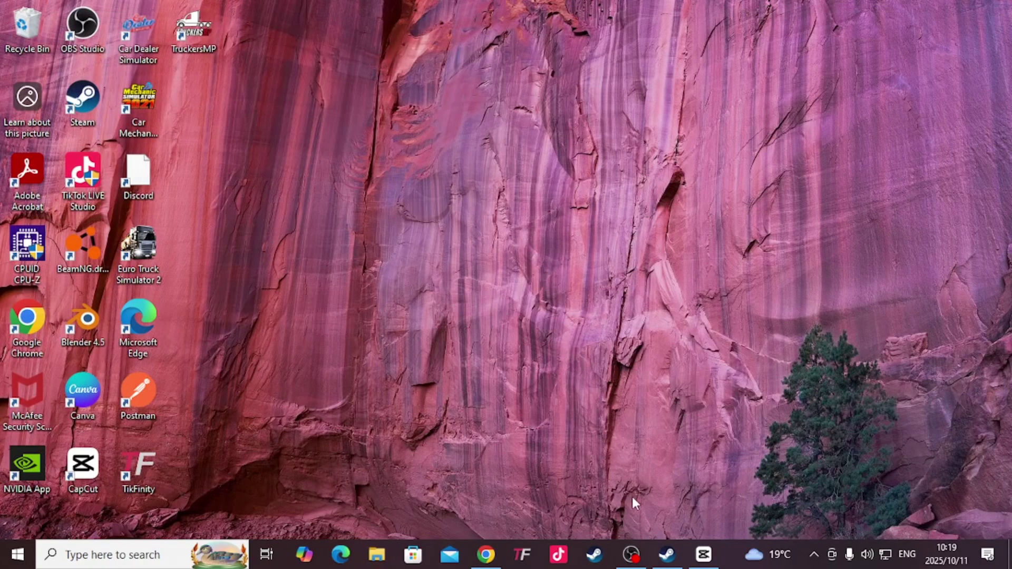
Switch to Steam and launch Euro Truck Simulator 2 from the library
click(667, 557)
mouse_move(142, 36)
click(140, 84)
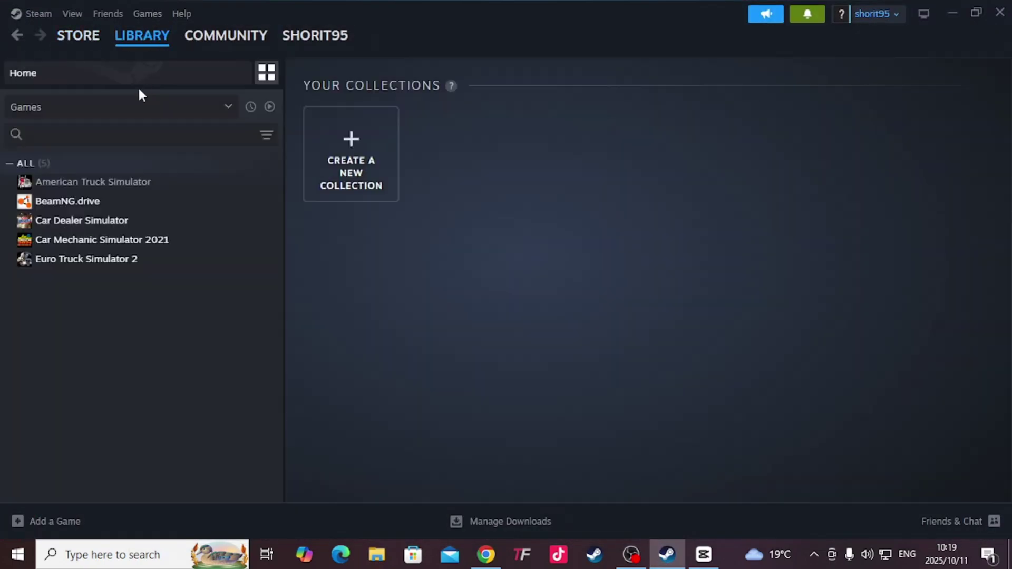
click(100, 260)
click(382, 329)
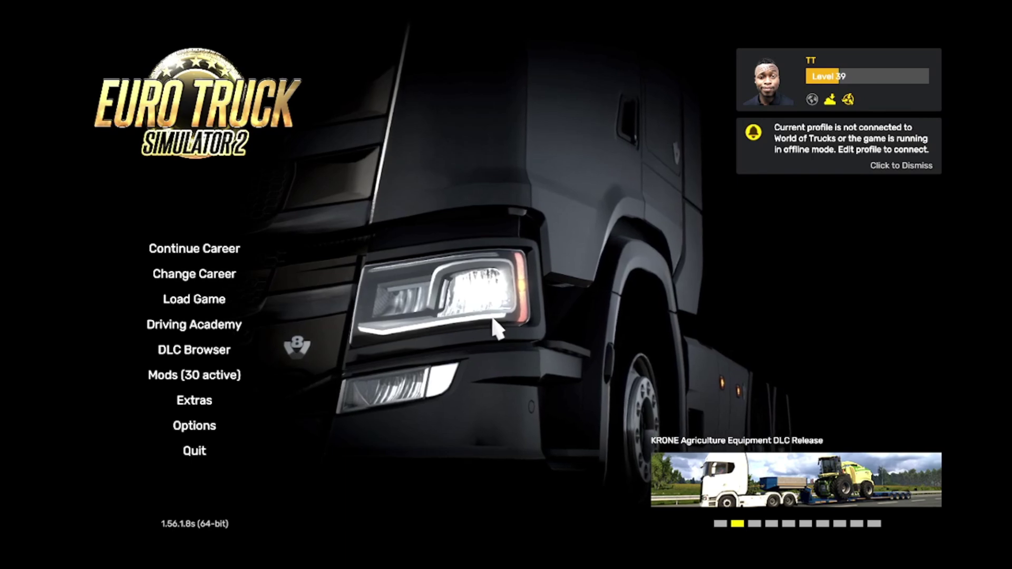
Open the Mod Manager and activate the Volkswagen Golf GTI 16V Mk2 mod
click(182, 383)
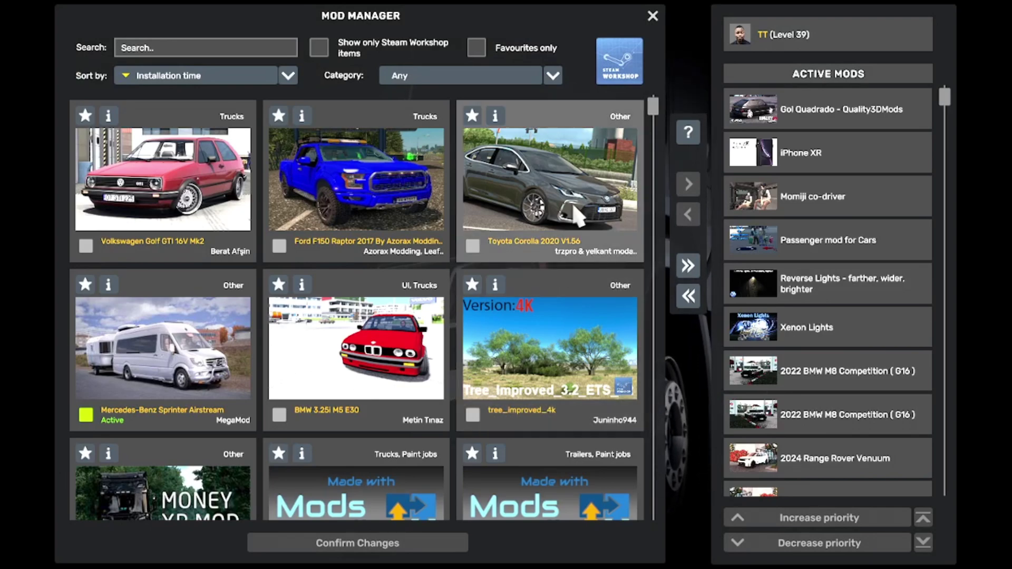
scroll(567, 337, down, 1)
scroll(566, 369, up, 1)
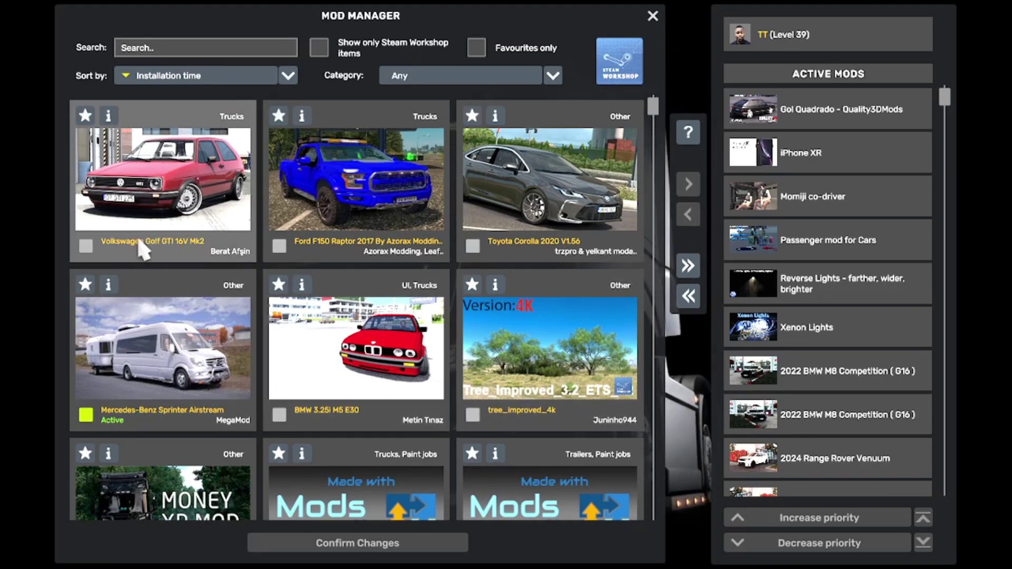
double_click(164, 195)
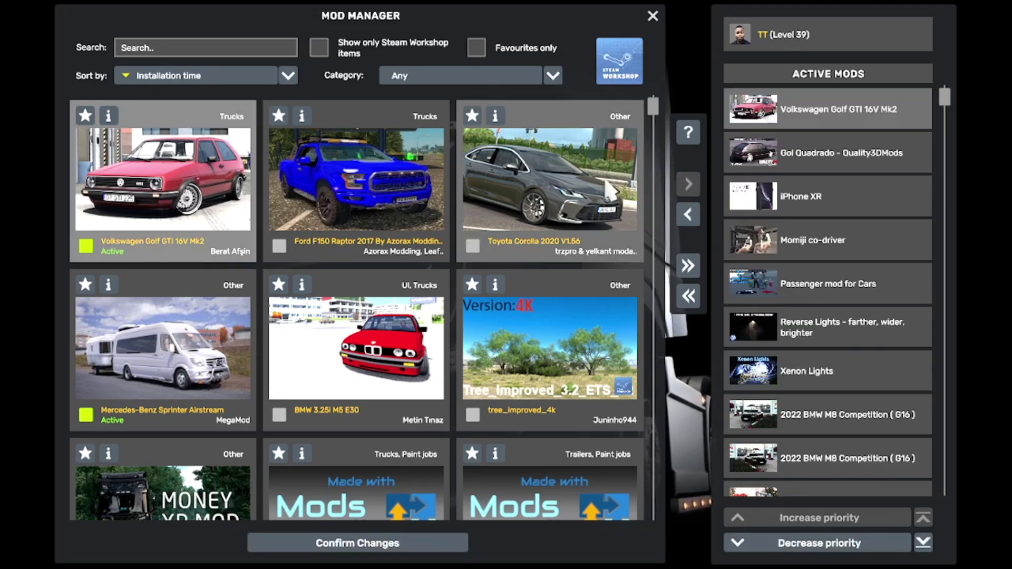
Look over the mod lists and confirm the mod changes
scroll(857, 353, down, 2)
scroll(857, 353, down, 20)
scroll(820, 393, up, 20)
scroll(818, 412, up, 5)
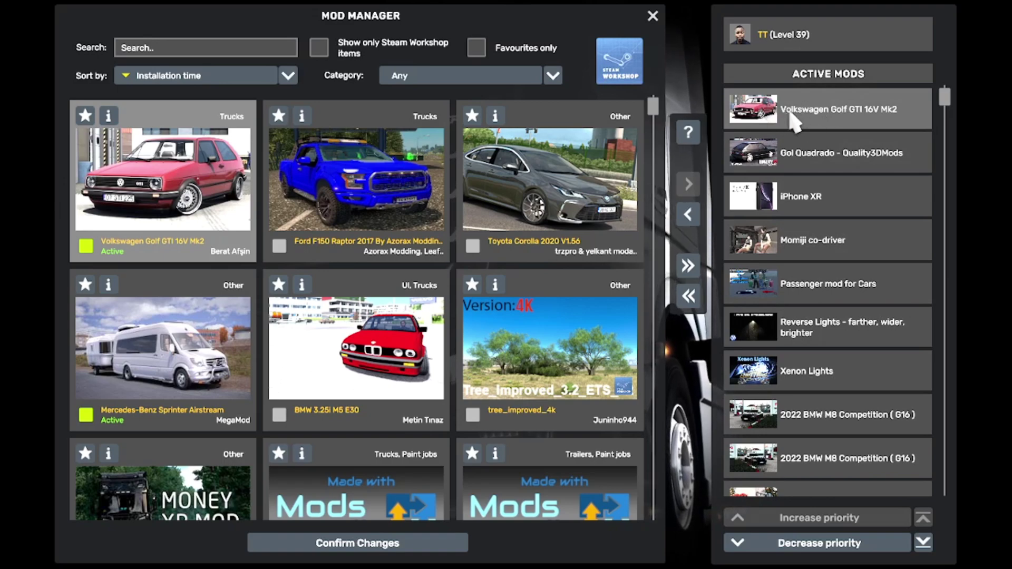
click(386, 543)
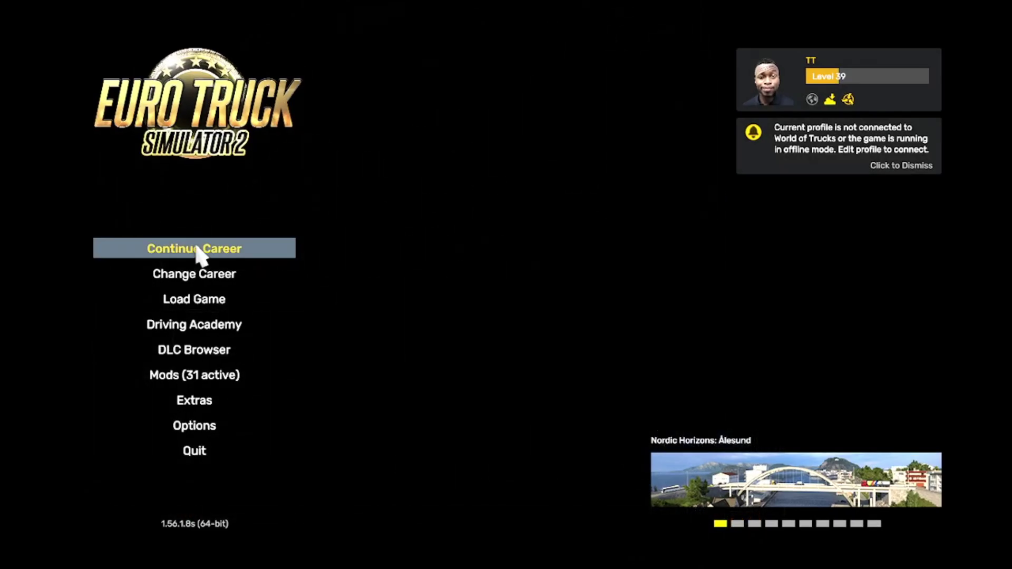
Continue the career and access the mod dealer through the discovered truck dealers
click(200, 253)
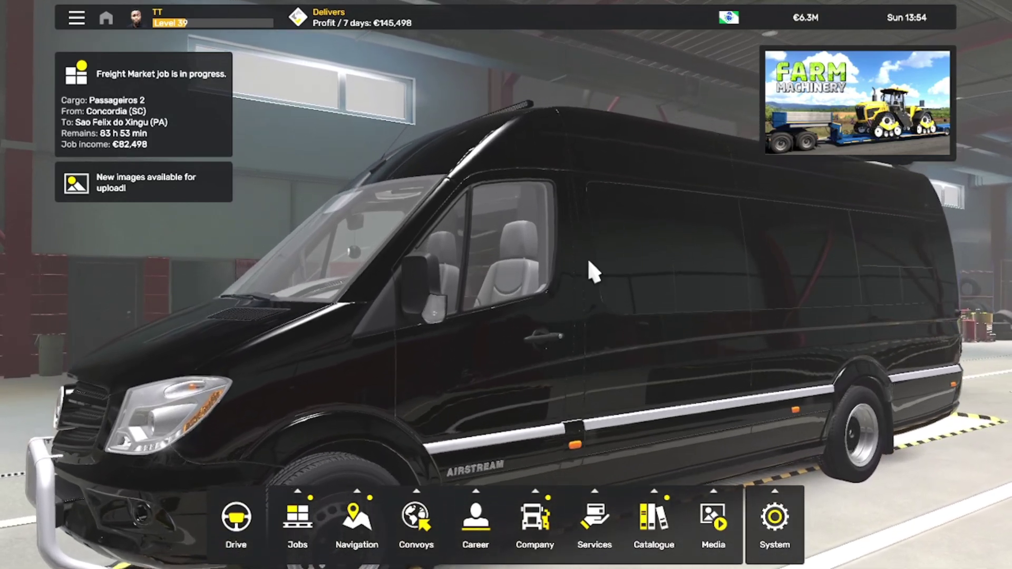
click(591, 543)
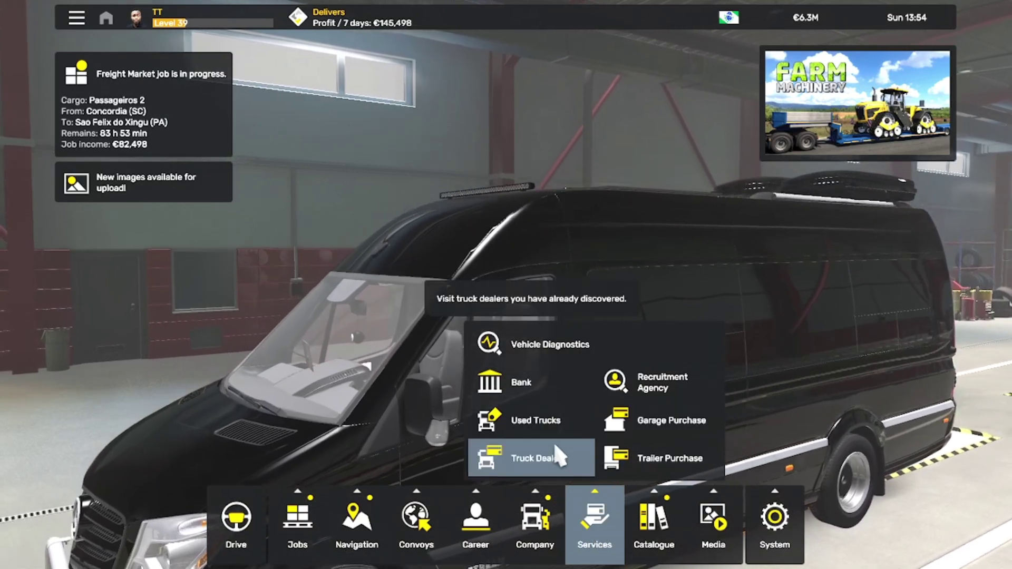
click(550, 462)
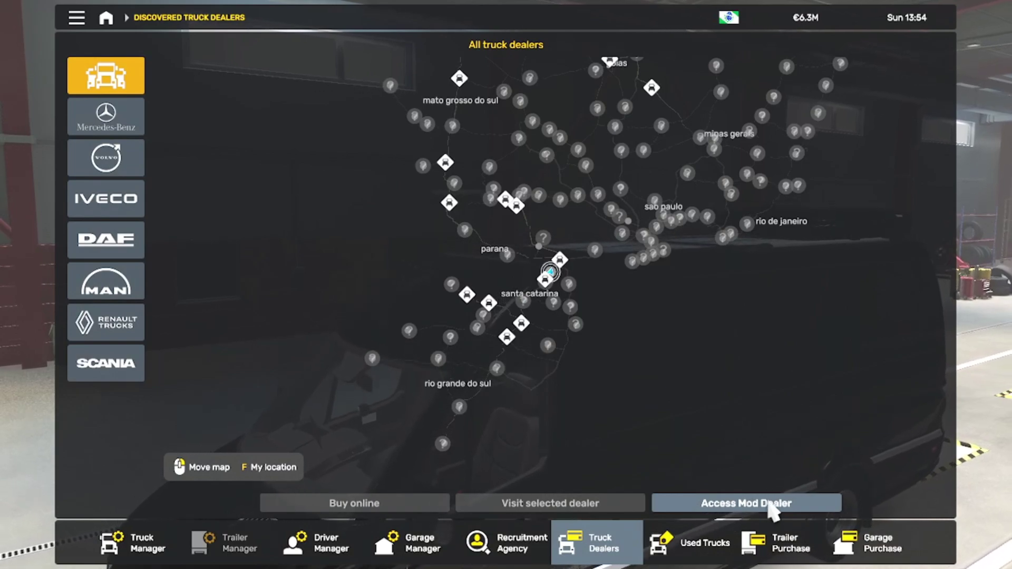
click(771, 505)
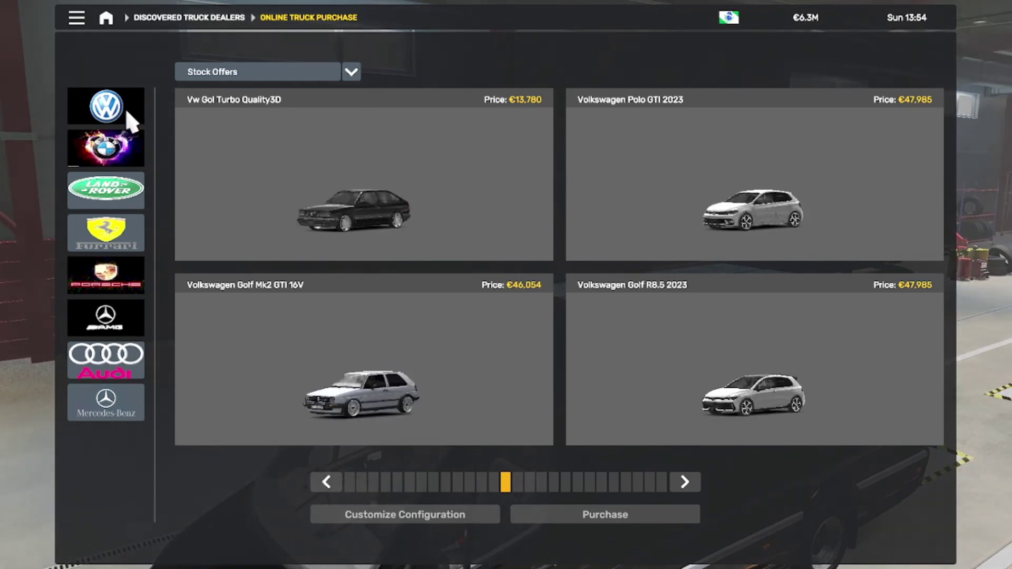
Start purchasing the Volkswagen Golf Mk2 GTI 16V and check the Arapiraca, Guaranta do Norte and Novo Mundo garages for a free slot
click(402, 393)
click(641, 522)
scroll(559, 200, down, 2)
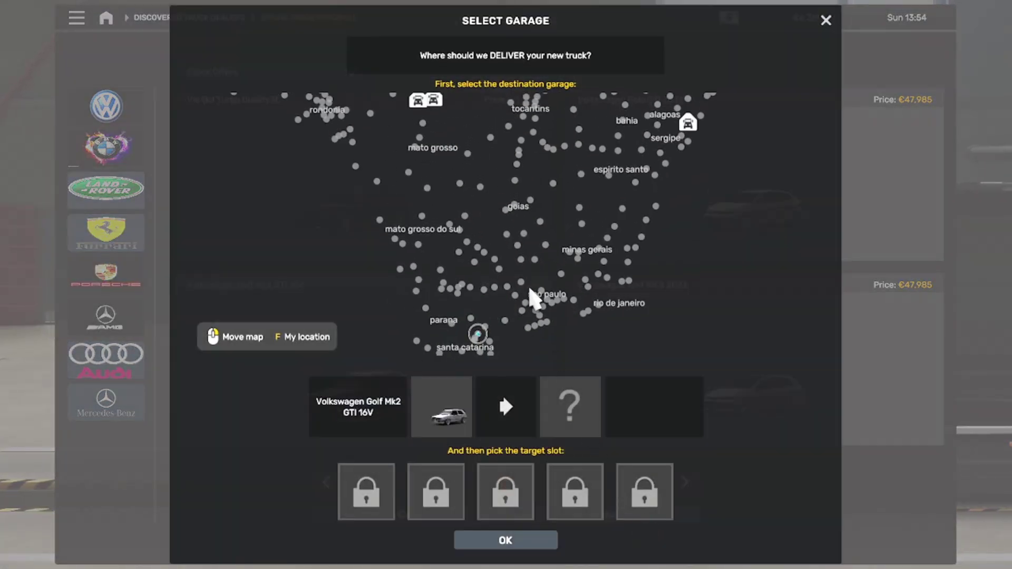
scroll(530, 258, up, 2)
click(662, 199)
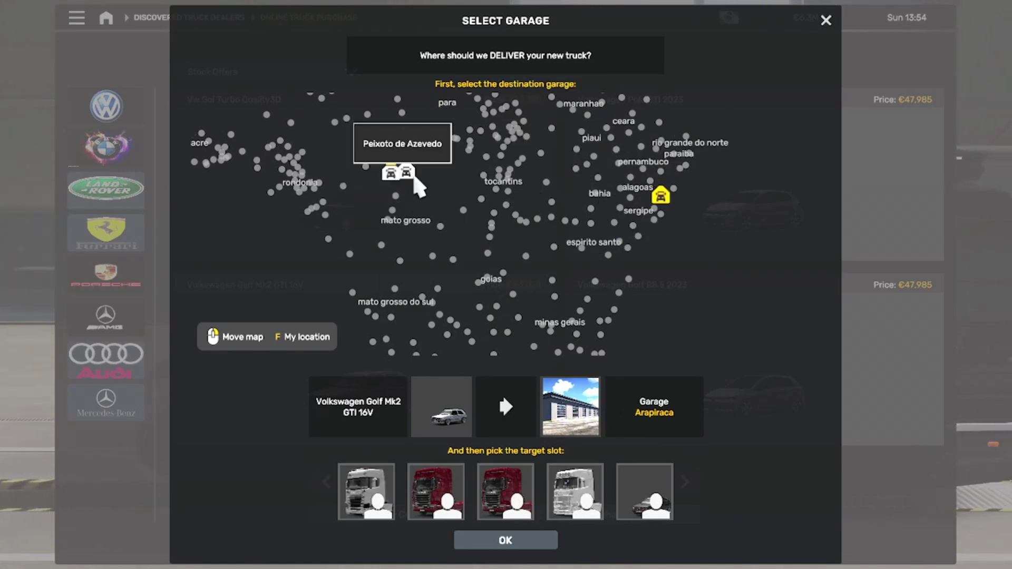
drag(420, 240, 447, 226)
click(435, 153)
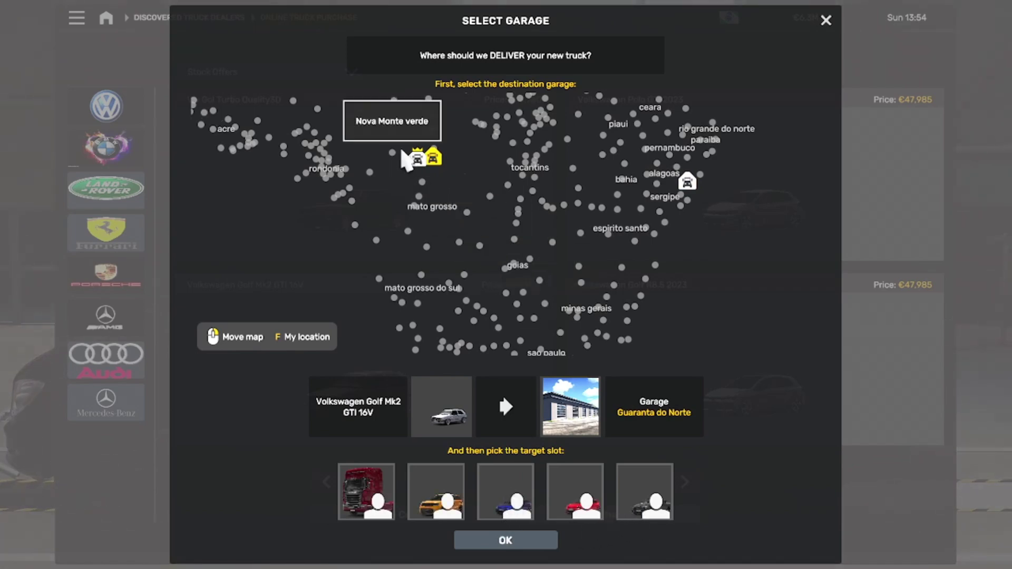
click(417, 158)
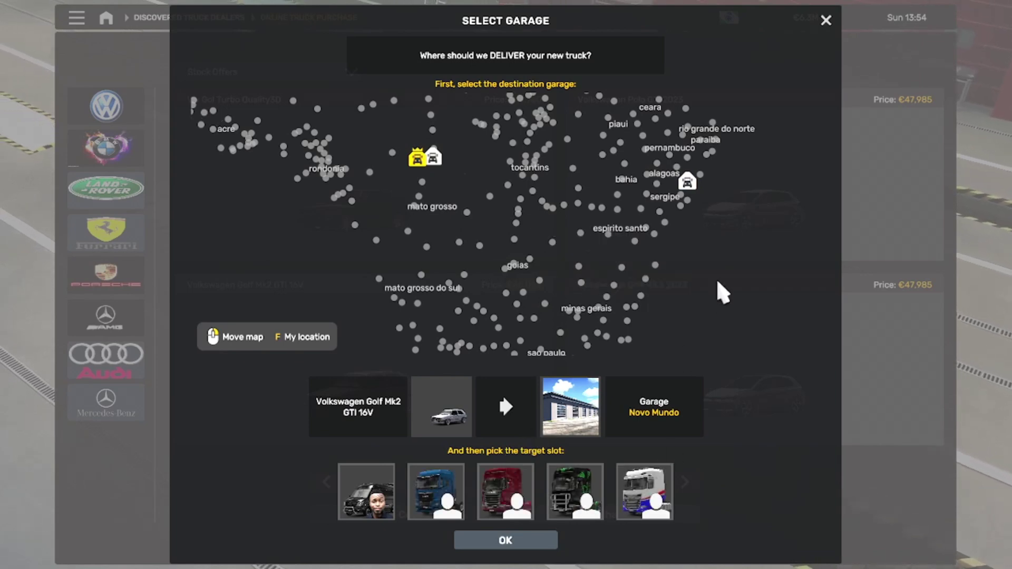
Select the Oiapoque garage with its first slot as the delivery destination and complete the Golf purchase
scroll(657, 49, down, 3)
scroll(618, 219, up, 3)
drag(610, 253, 583, 435)
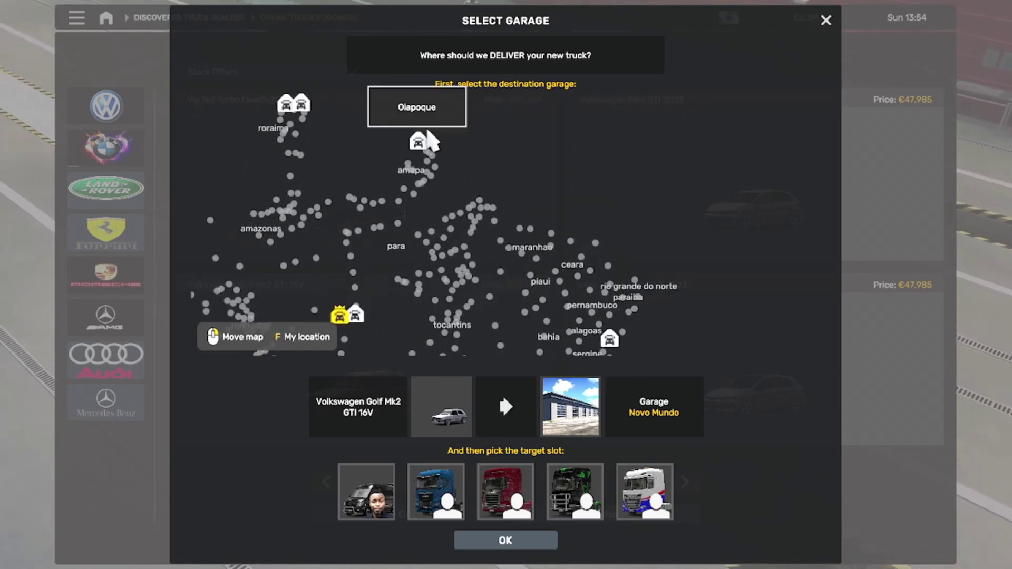
click(418, 142)
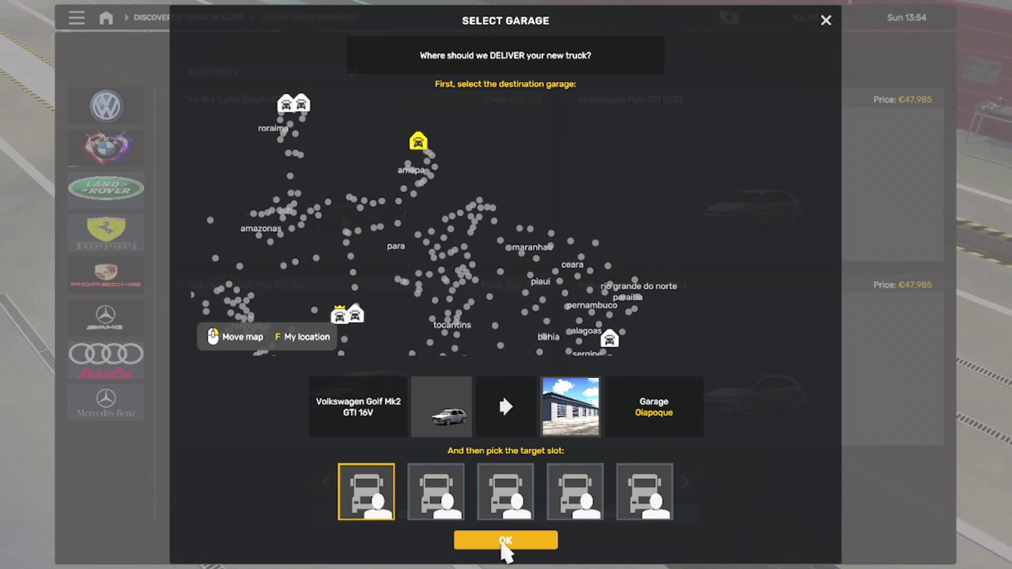
click(504, 540)
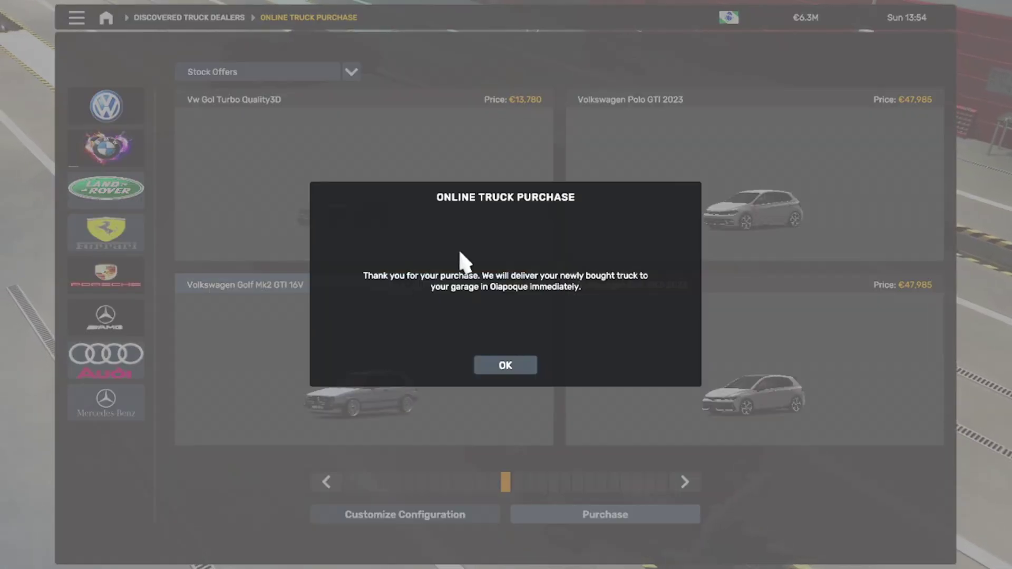
click(533, 369)
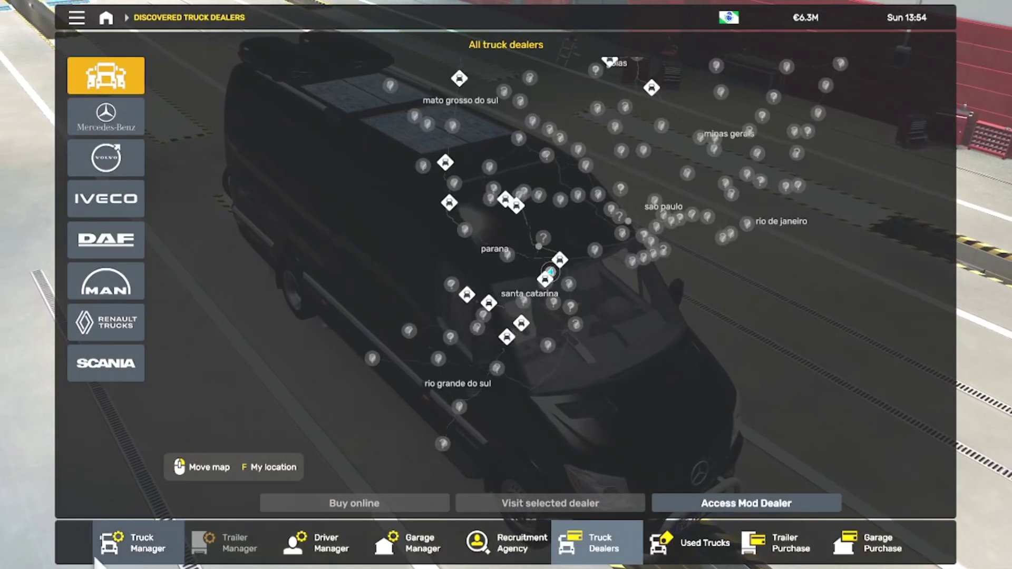
Try to switch to the newly bought Volkswagen Golf Mk2 in the Truck Manager, and return to the home screen
click(126, 553)
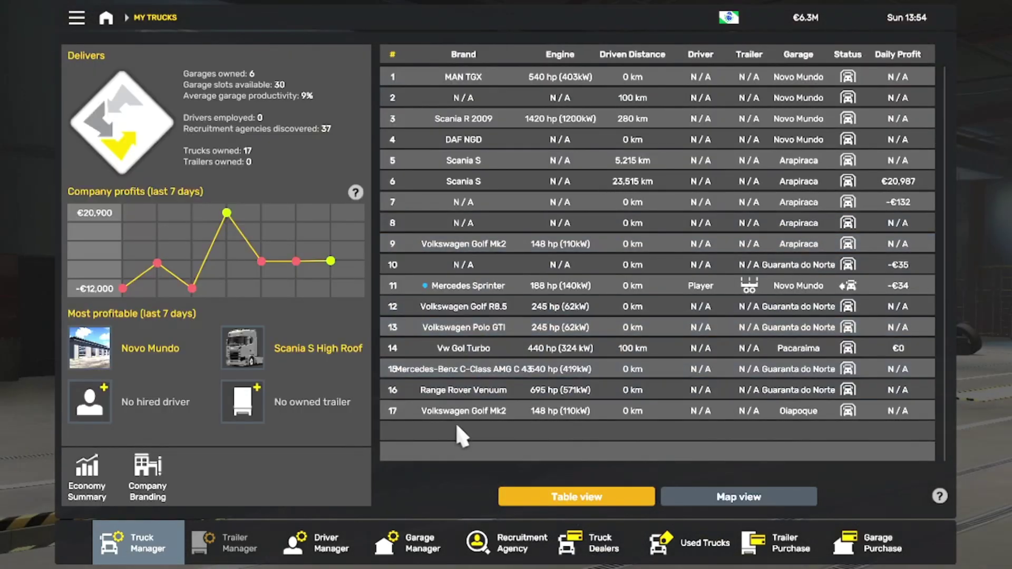
click(469, 413)
click(240, 467)
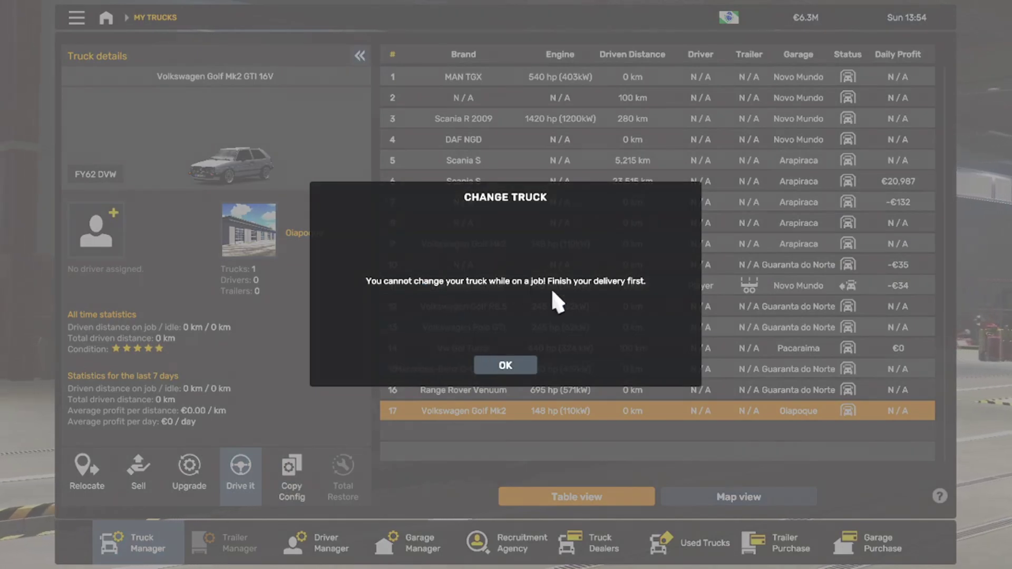
click(522, 375)
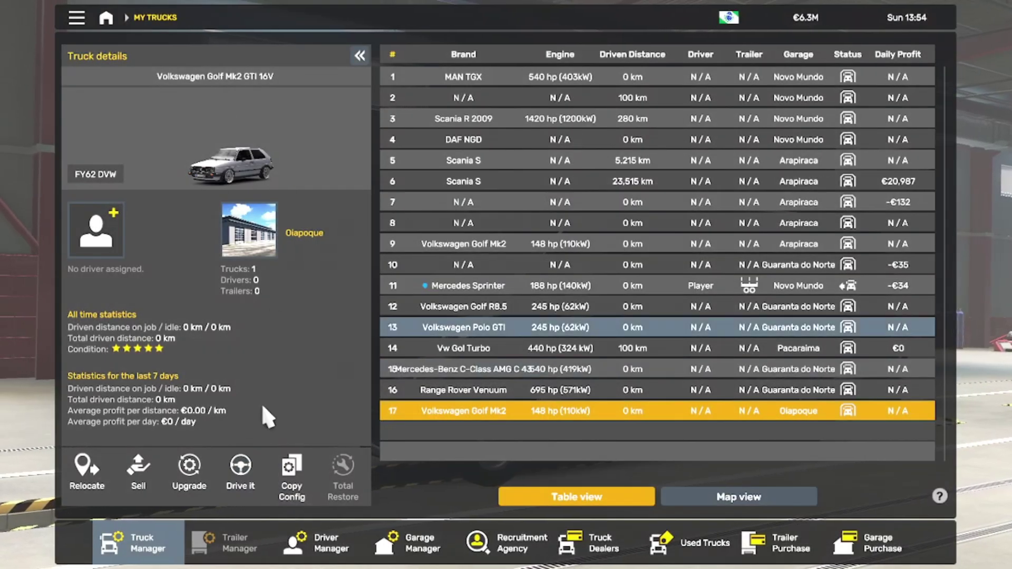
click(394, 456)
key(Escape)
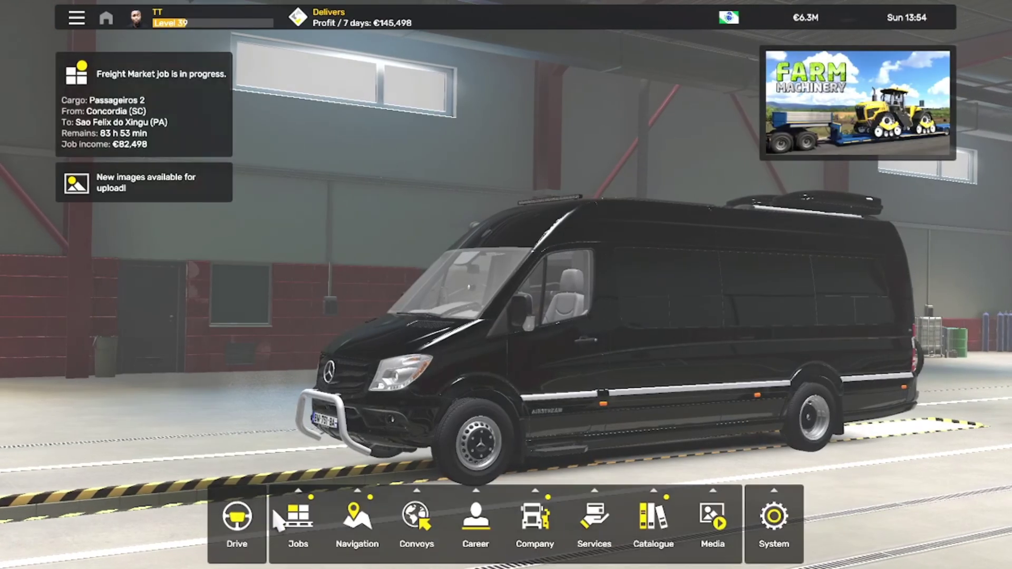
Enter the drive in the Mercedes Sprinter and cancel the current Passageiros 2 job, accepting the penalty fee
click(236, 529)
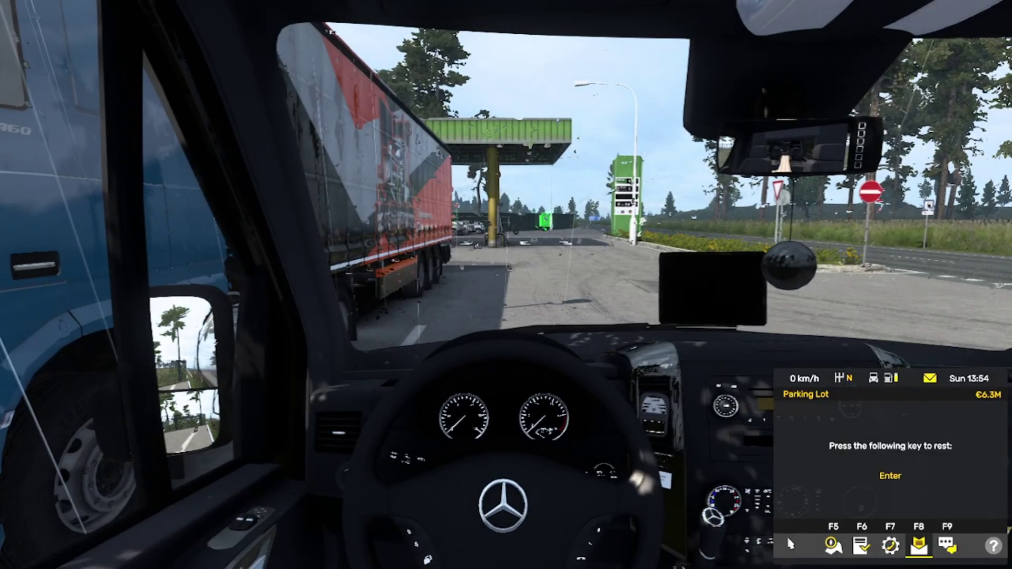
key(F6)
key(Return)
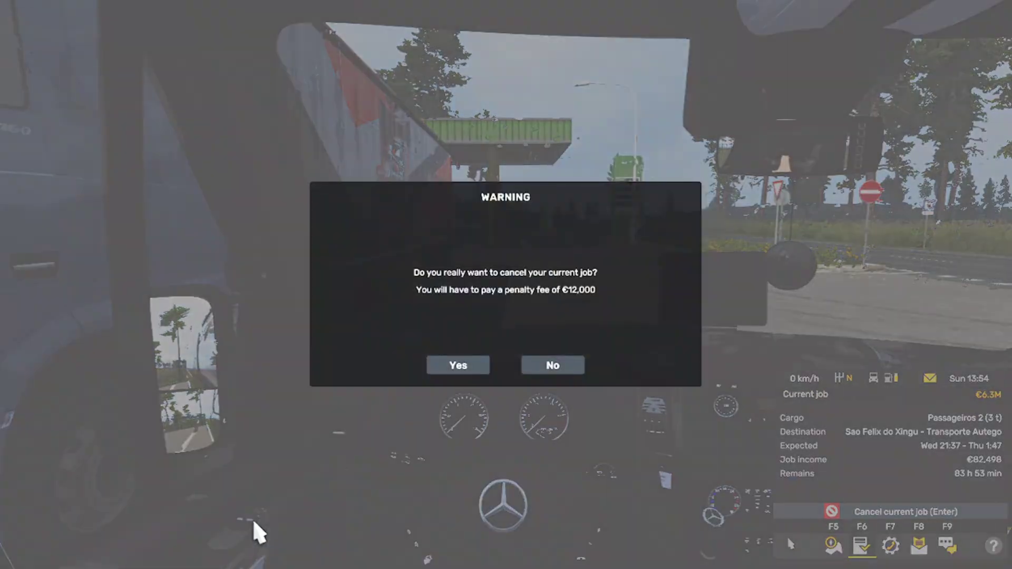
key(Return)
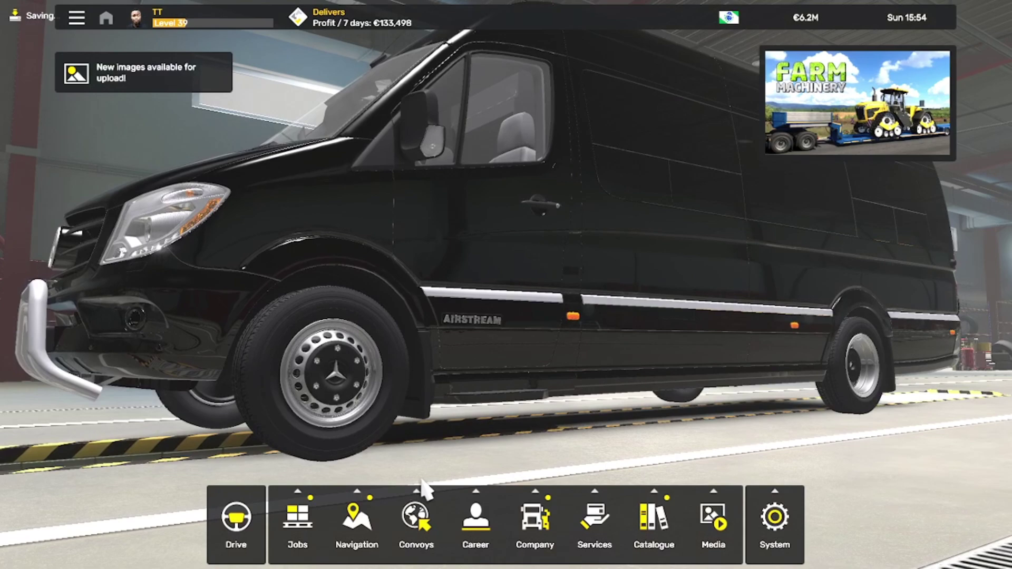
Take over the Volkswagen Golf Mk2 GTI 16V in the Oiapoque garage as the driven vehicle and view it from outside
mouse_move(498, 535)
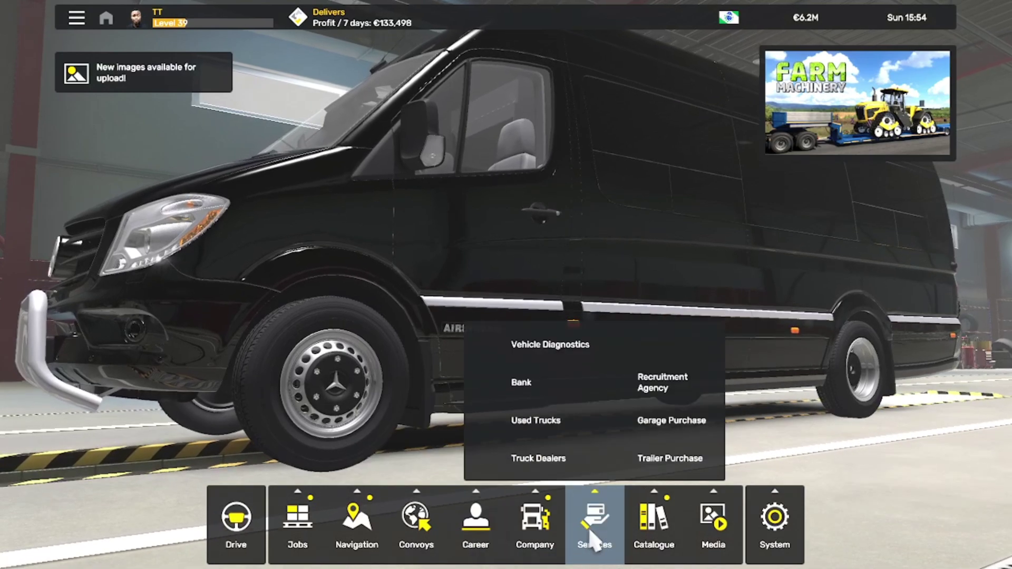
mouse_move(558, 538)
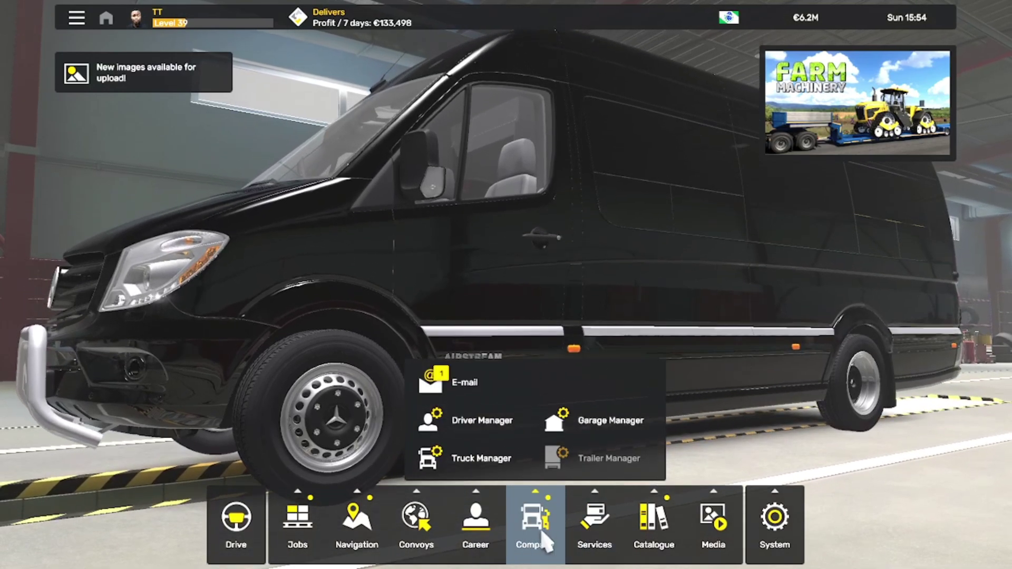
click(510, 457)
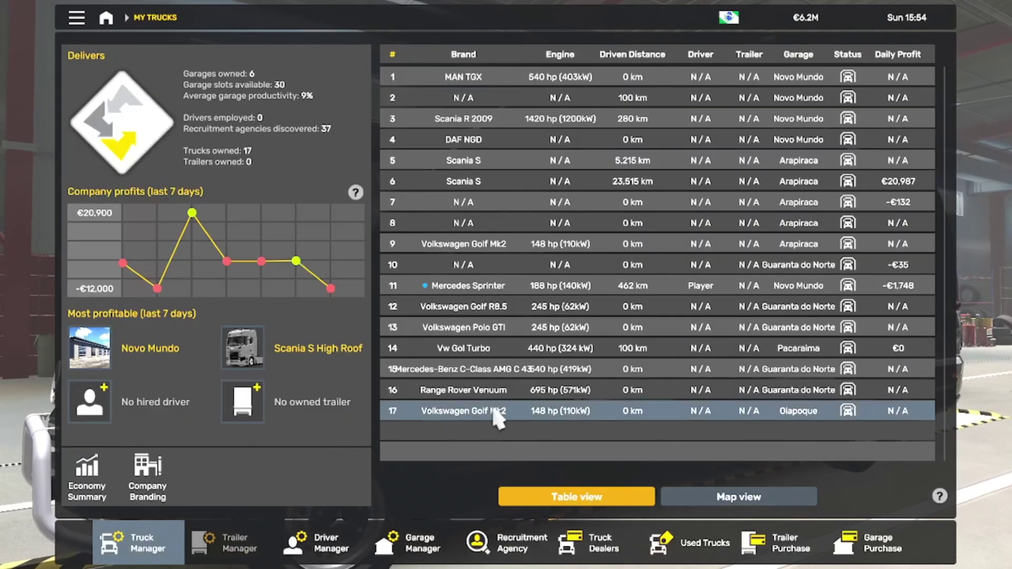
click(460, 419)
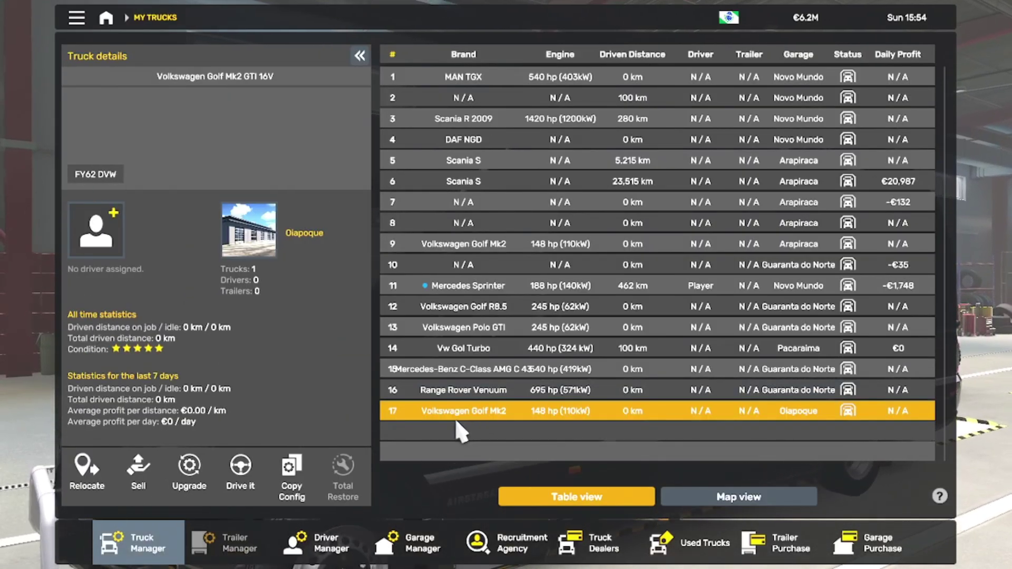
click(235, 474)
click(475, 371)
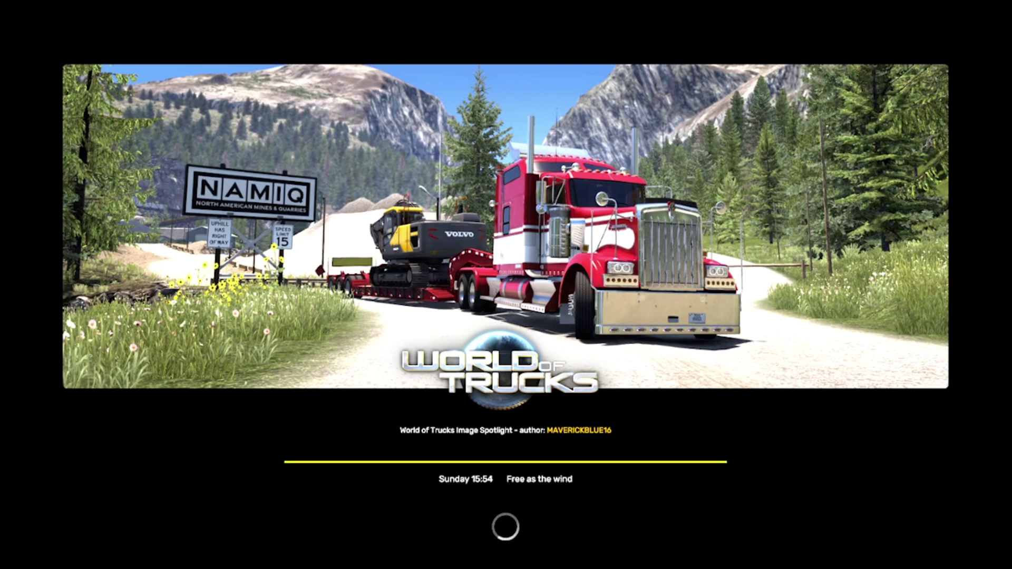
key(2)
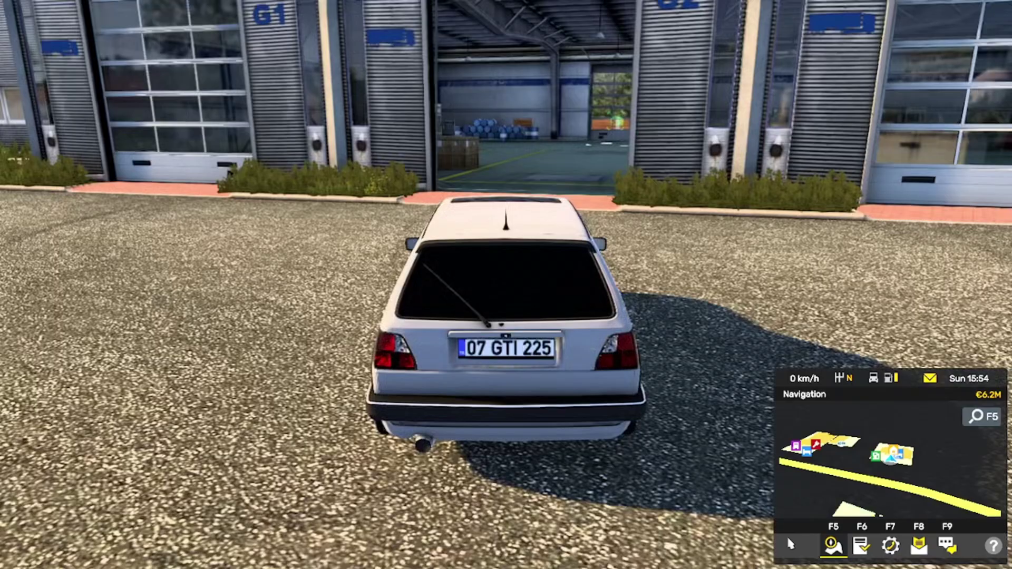